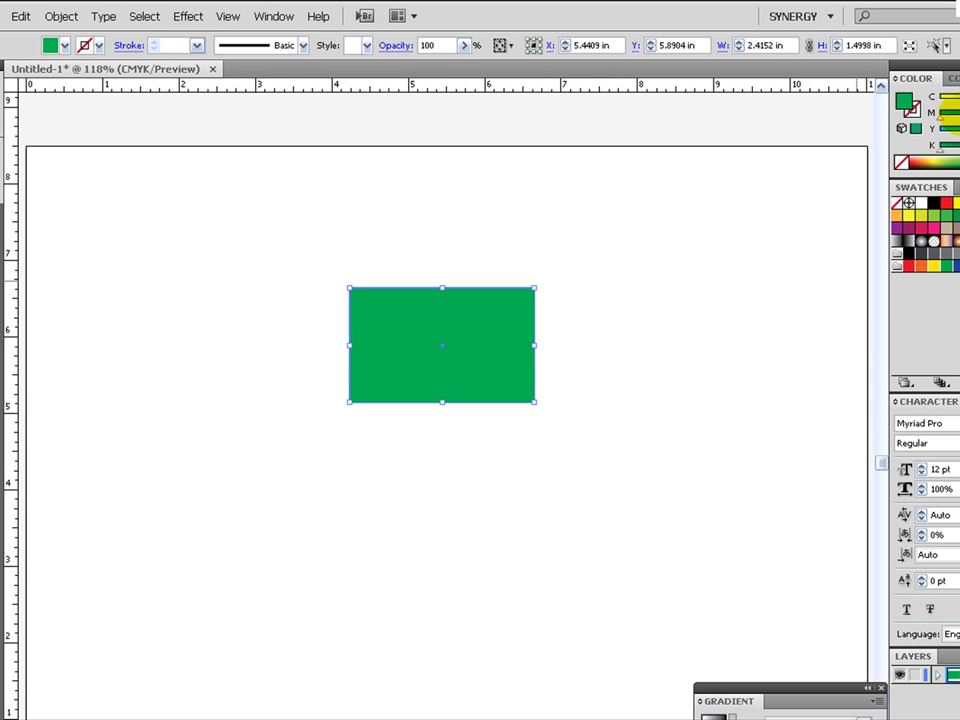
- Darken the rectangle's green fill by raising its black (K) component
left_click(941, 149)
key("ctrl+z")
left_click_drag(941, 149, 955, 150)
left_click_drag(224, 197, 658, 545)
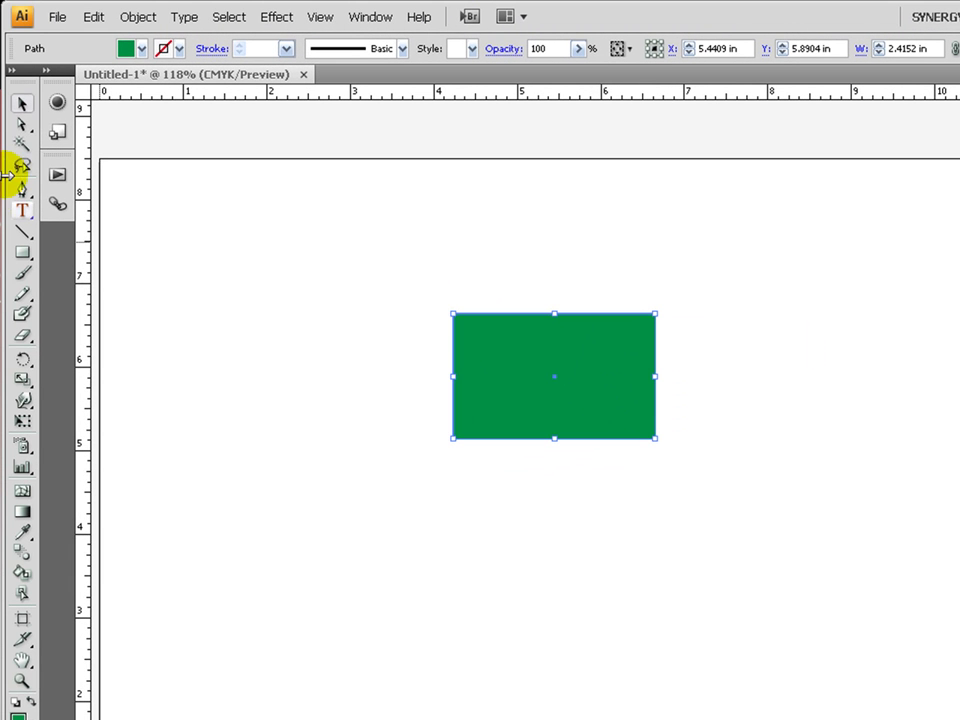
- Try rotating the green rectangle a quarter turn about its center with the Rotate tool and undo the rotation
left_click(25, 358)
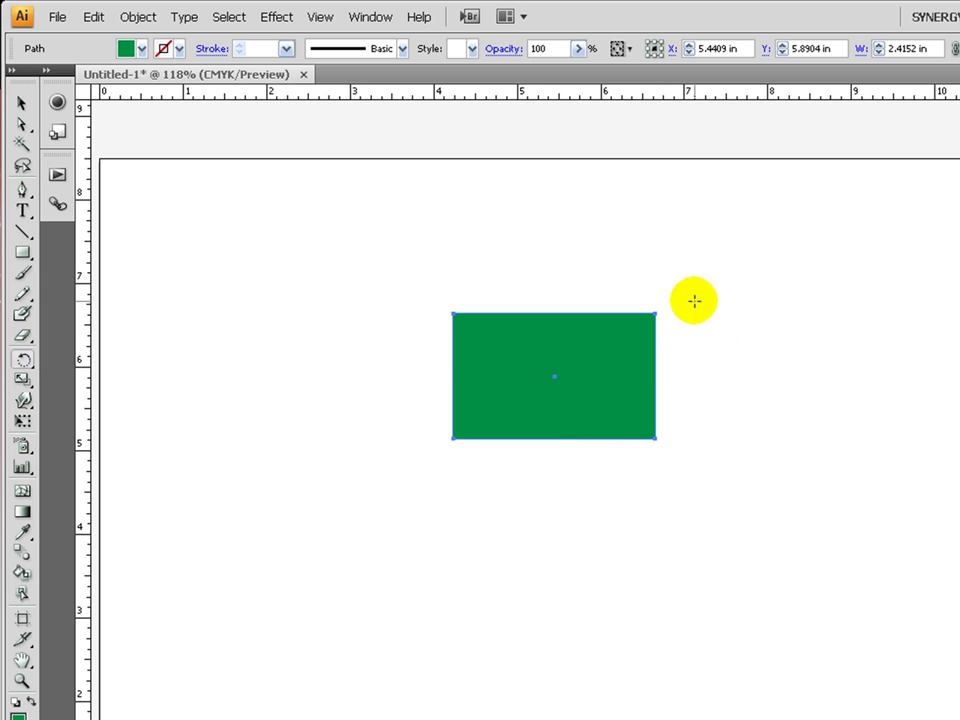
left_click_drag(711, 315, 649, 458)
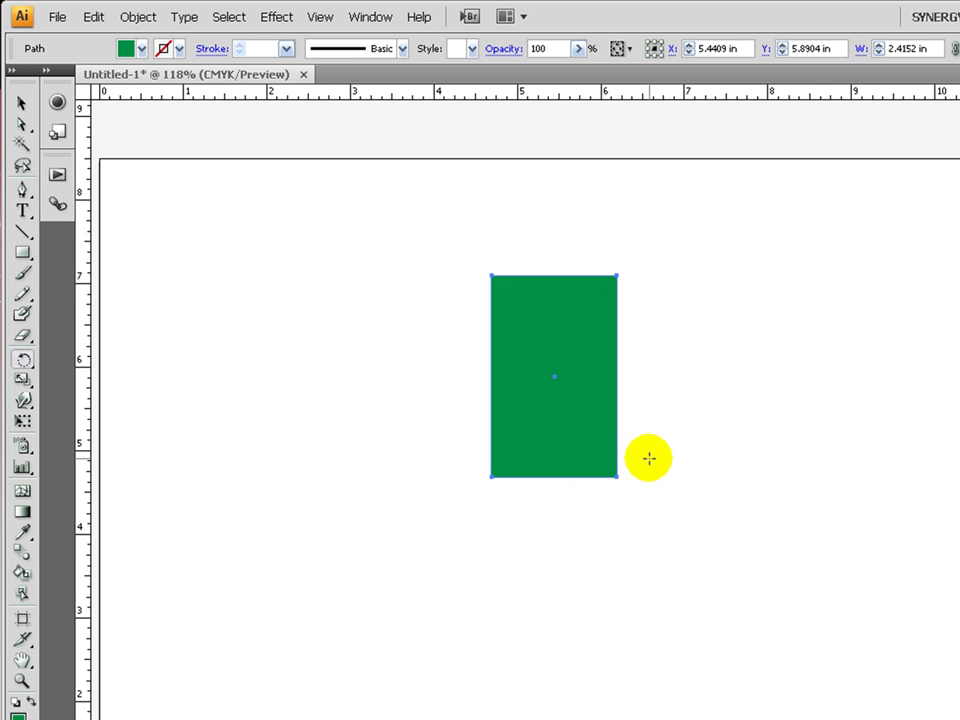
key("ctrl+z")
key("v")
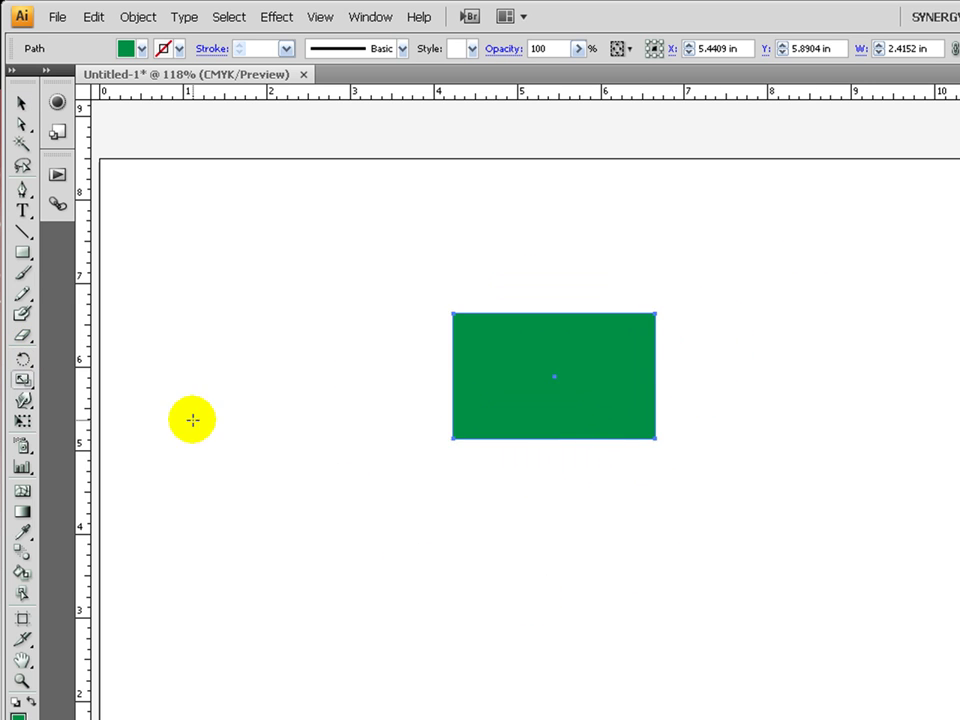
- Try scaling the green rectangle freehand with the Scale tool and undo the change
left_click(22, 380)
left_click_drag(542, 383, 566, 384)
key("ctrl+z")
key("v")
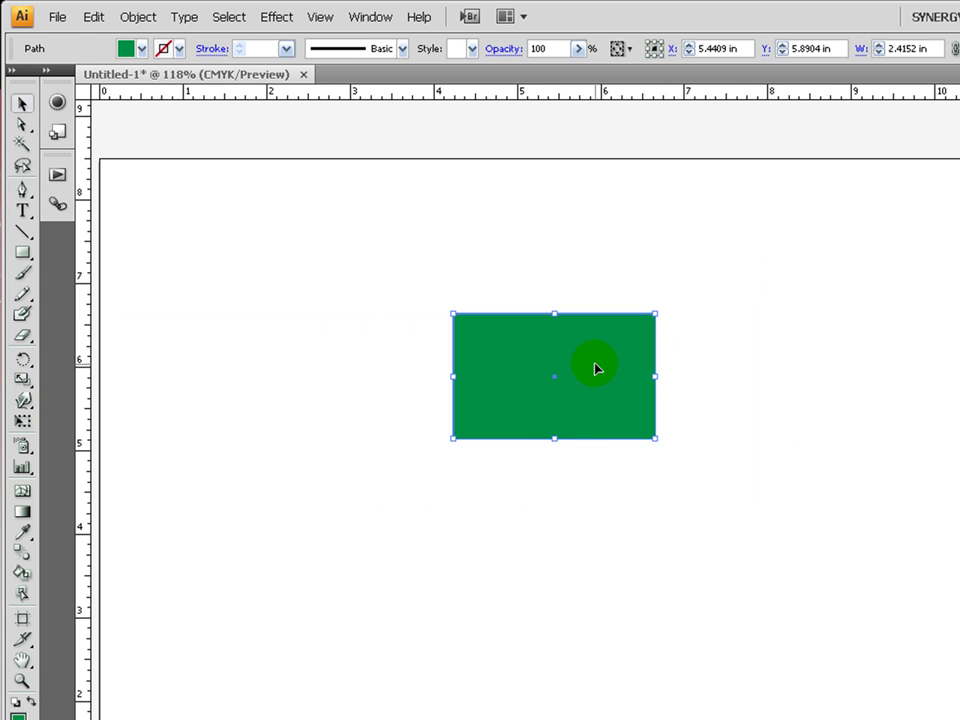
left_click(735, 323)
left_click(626, 354)
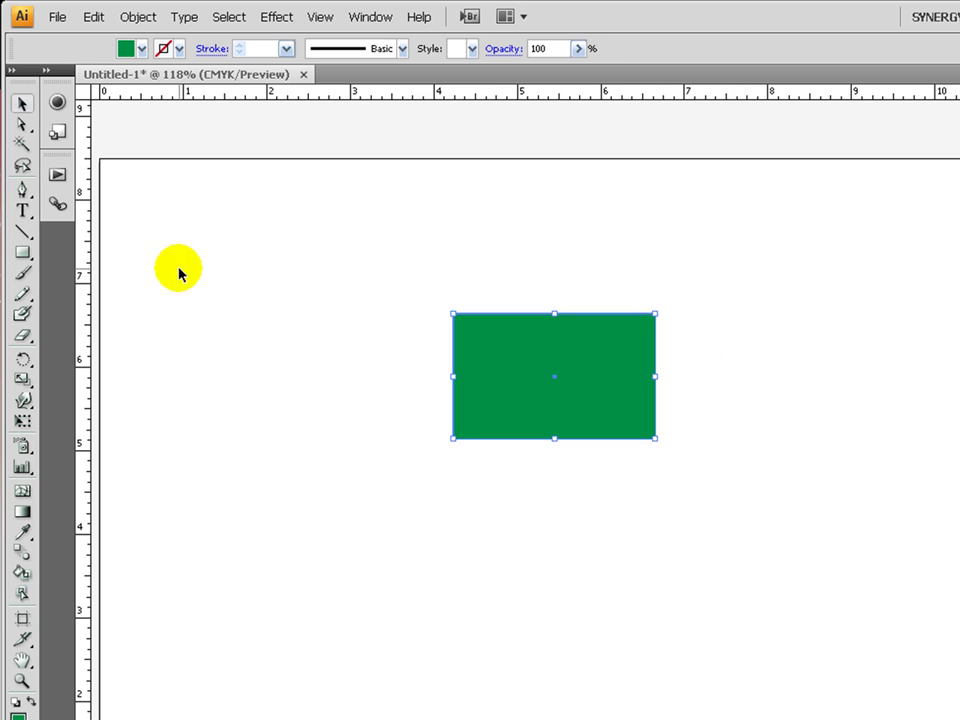
left_click(178, 270)
left_click(609, 343)
left_click(302, 258)
left_click(571, 368)
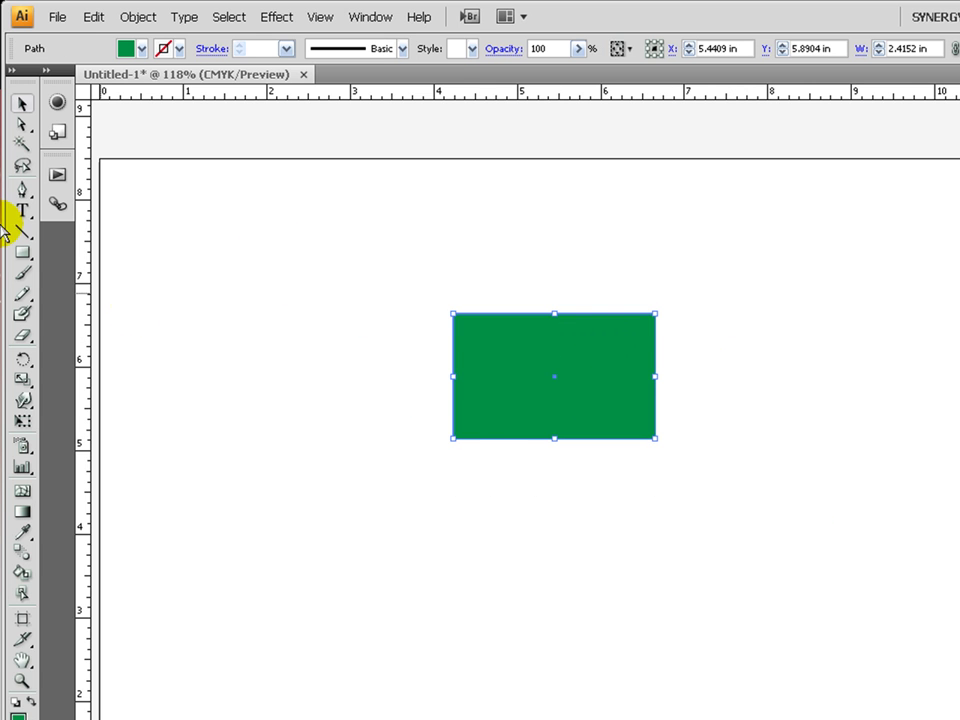
- Open the Scale options for the selected rectangle, cancel them and deselect the rectangle
double_click(20, 383)
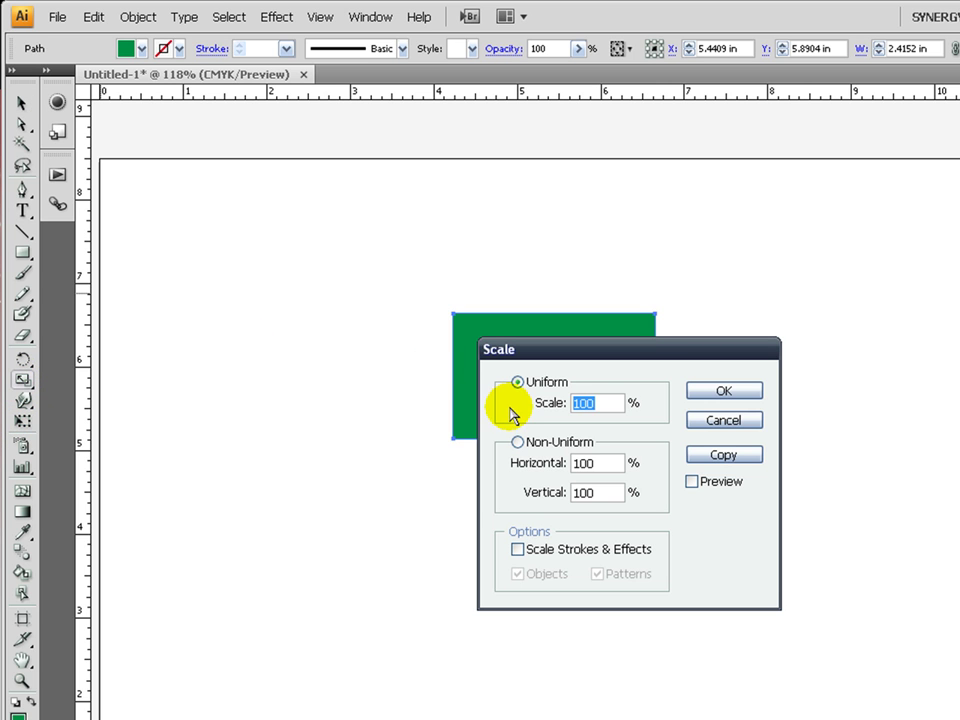
left_click(728, 416)
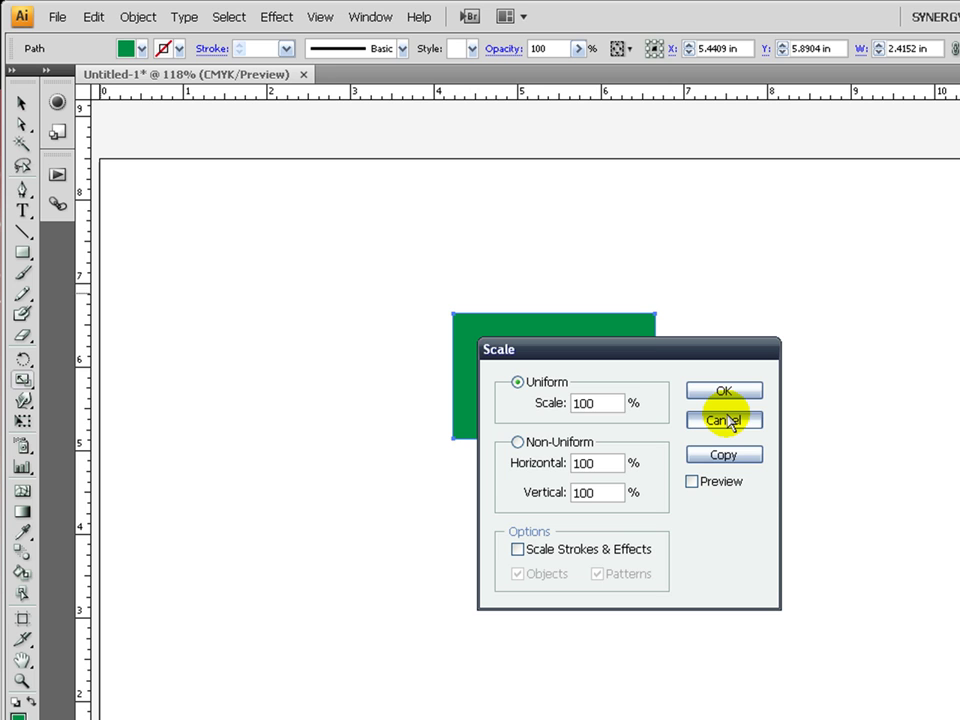
left_click(725, 420)
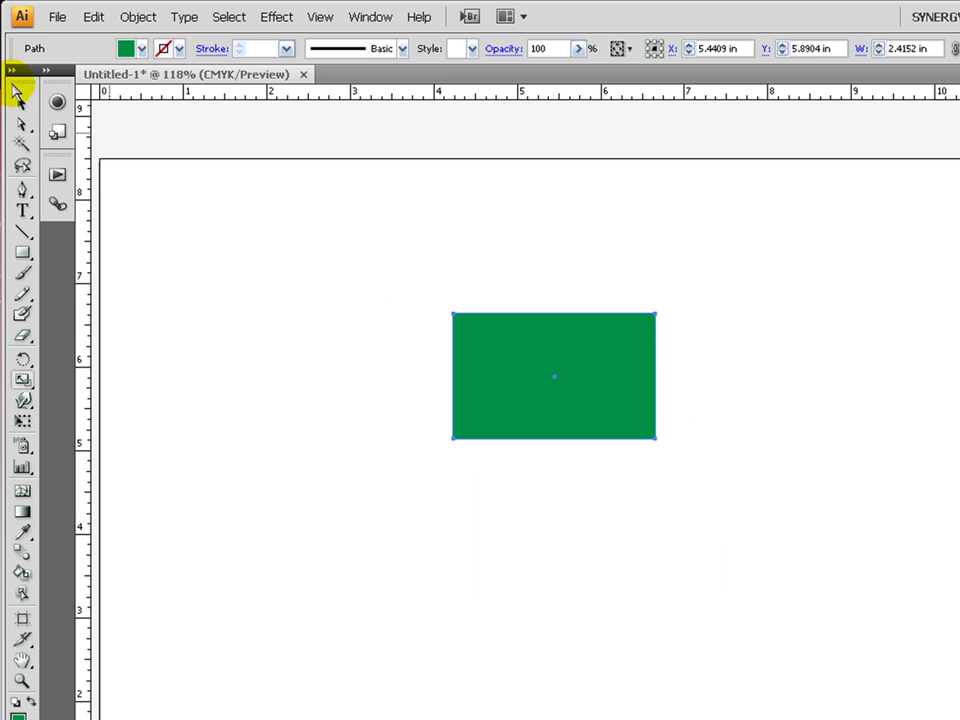
key("v")
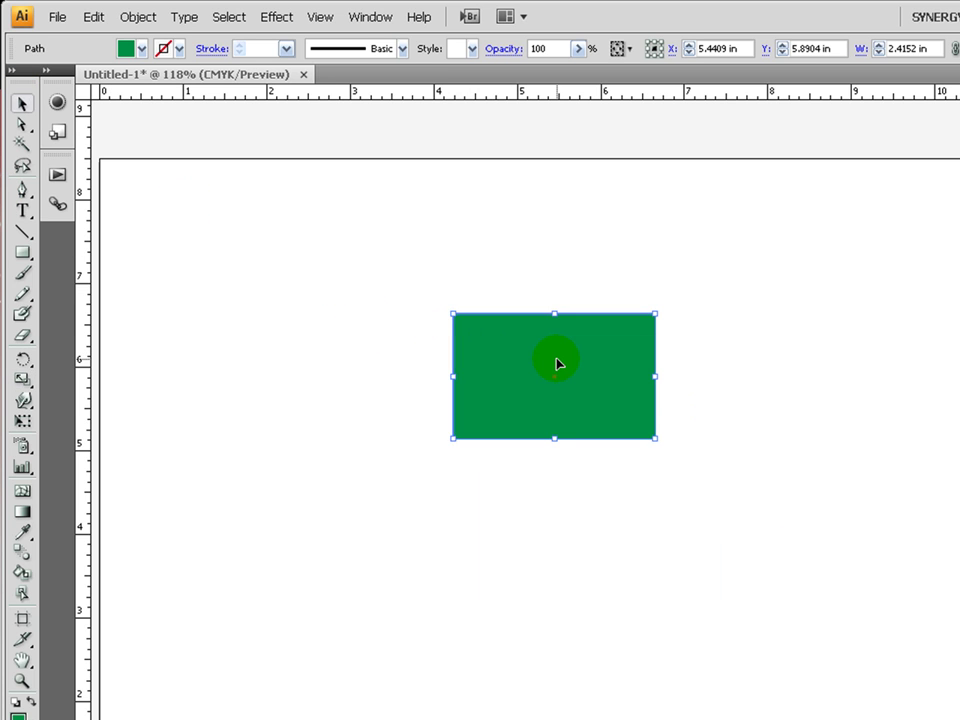
left_click(300, 281)
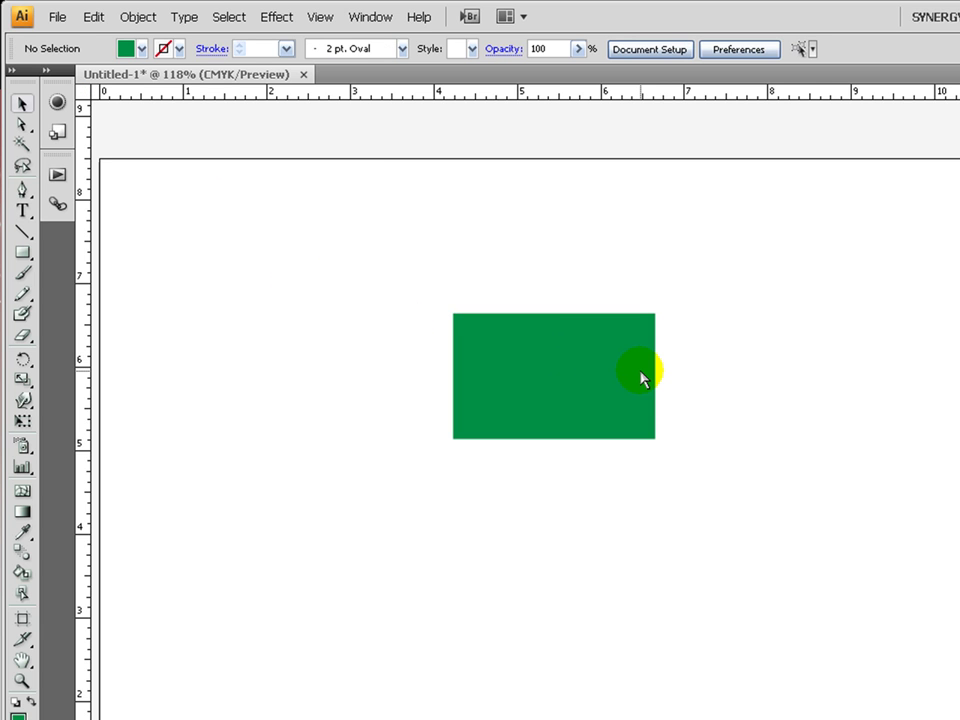
- Nudge the rectangle to about X 5.41 in, Y 5.90 in, and open and cancel its Move options
left_click_drag(641, 378, 638, 376)
key("Return")
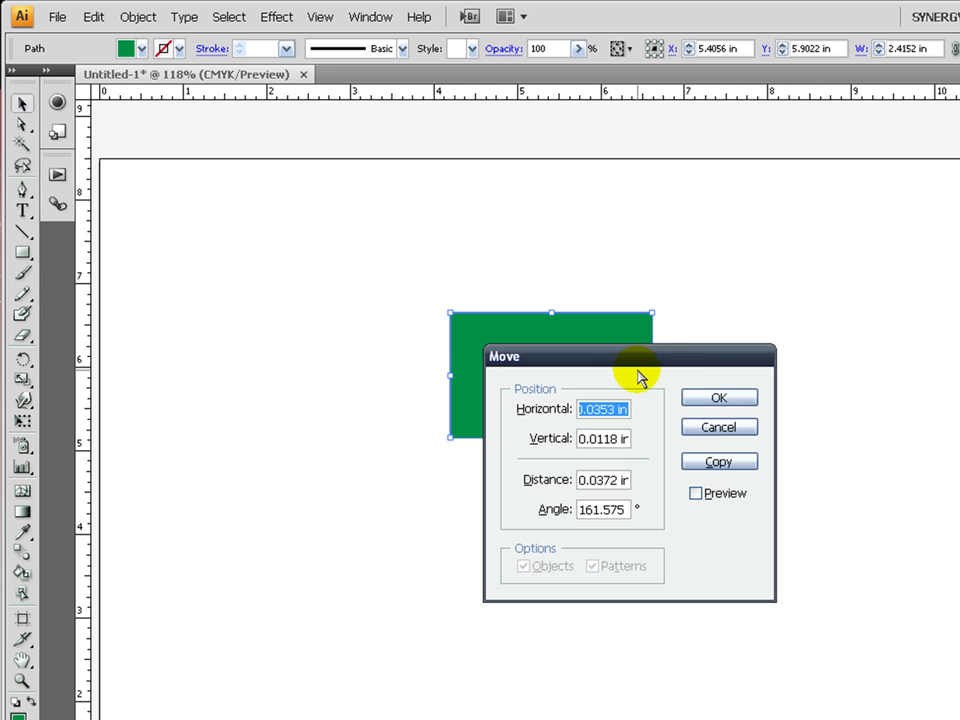
left_click(716, 428)
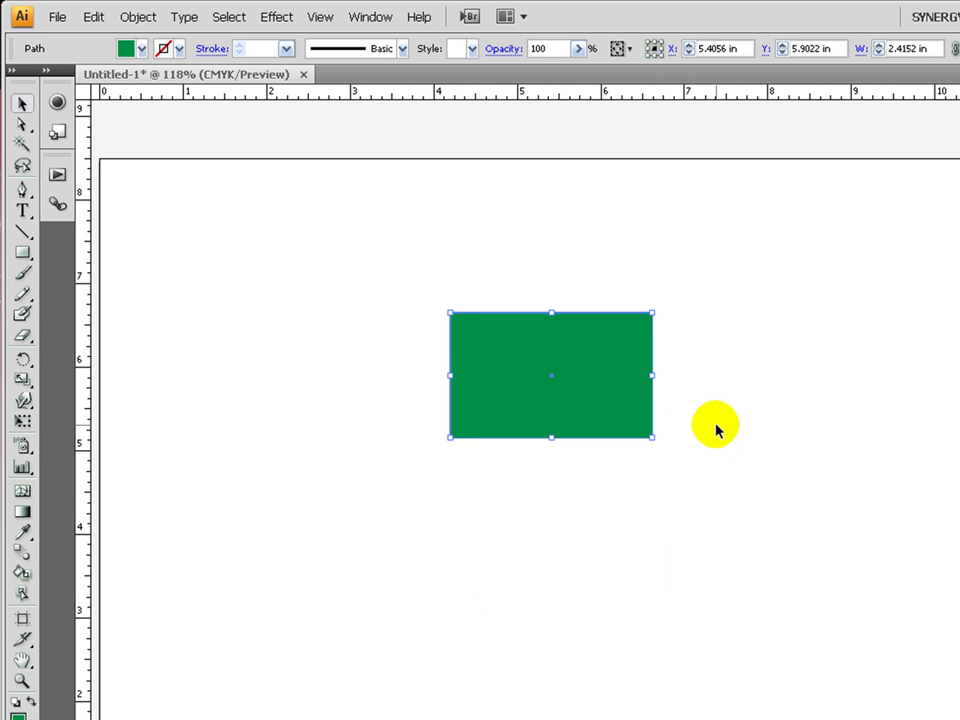
- Open the Scale options and the Rotate options for the rectangle, cancelling each, and return to the Selection tool
left_click(22, 380)
left_click(573, 350, "alt")
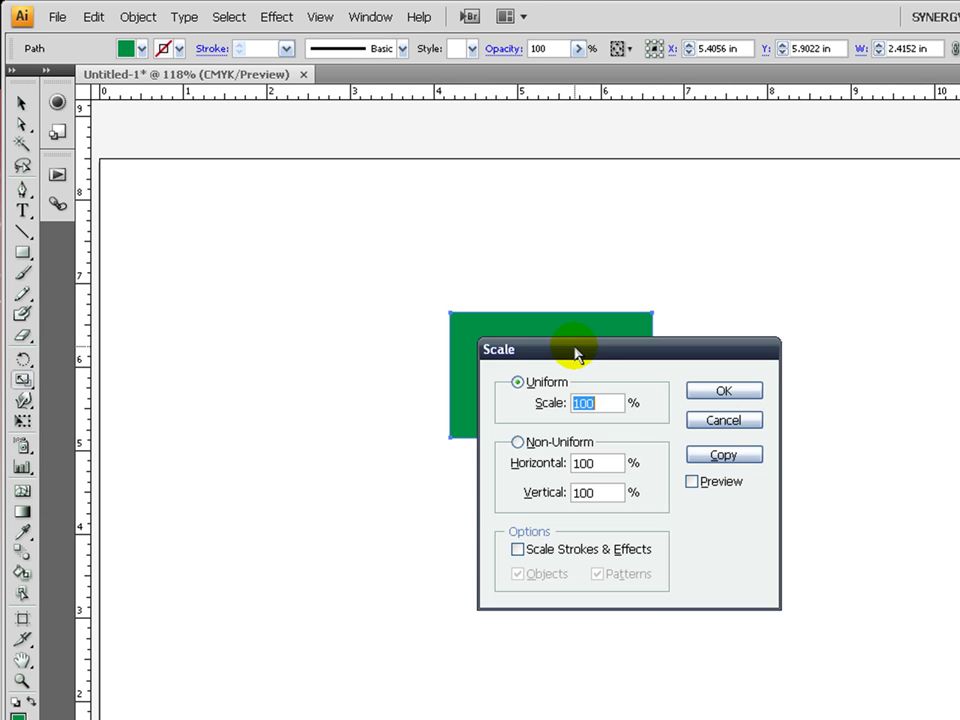
left_click(724, 420)
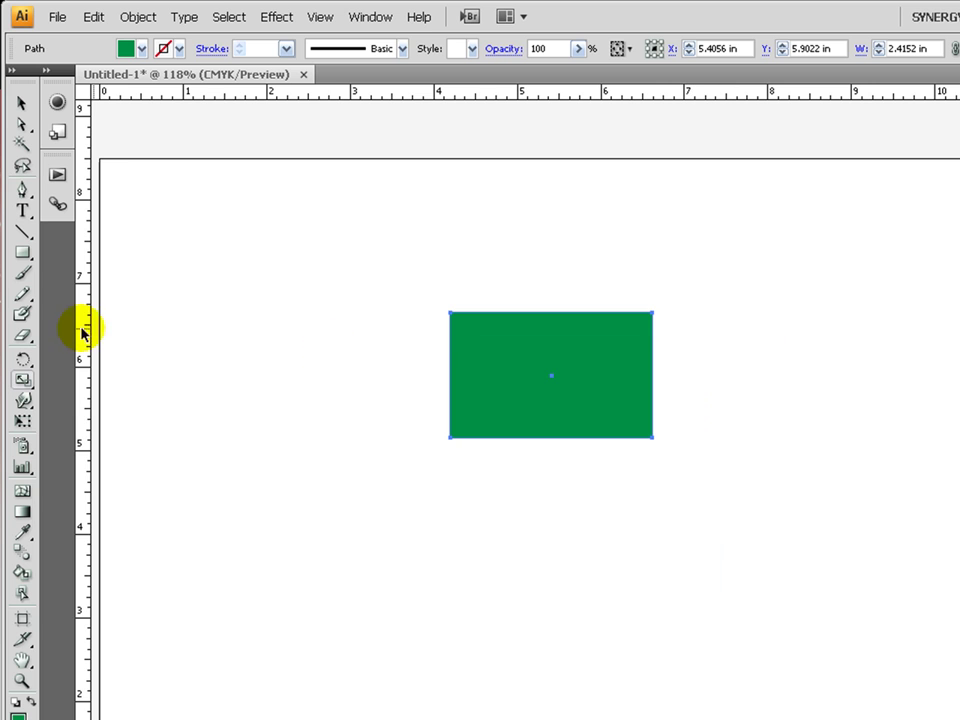
left_click(22, 358)
left_click(572, 435, "alt")
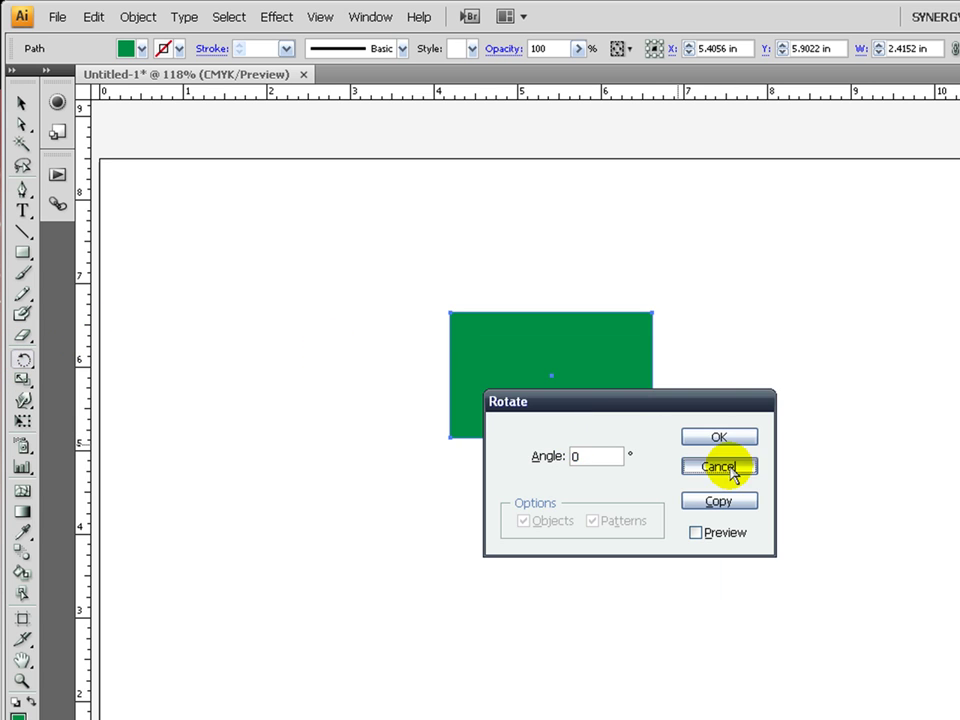
left_click(731, 470)
left_click(20, 101)
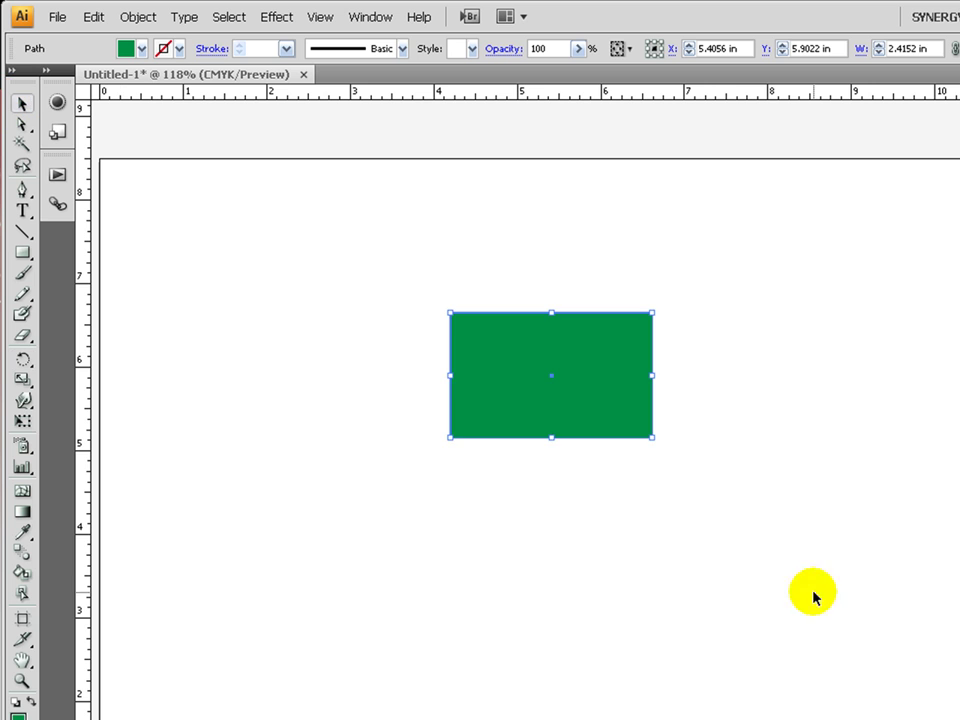
- Reselect the rectangle and move it down to about X 5.29 in, Y 5.44 in
left_click(669, 470)
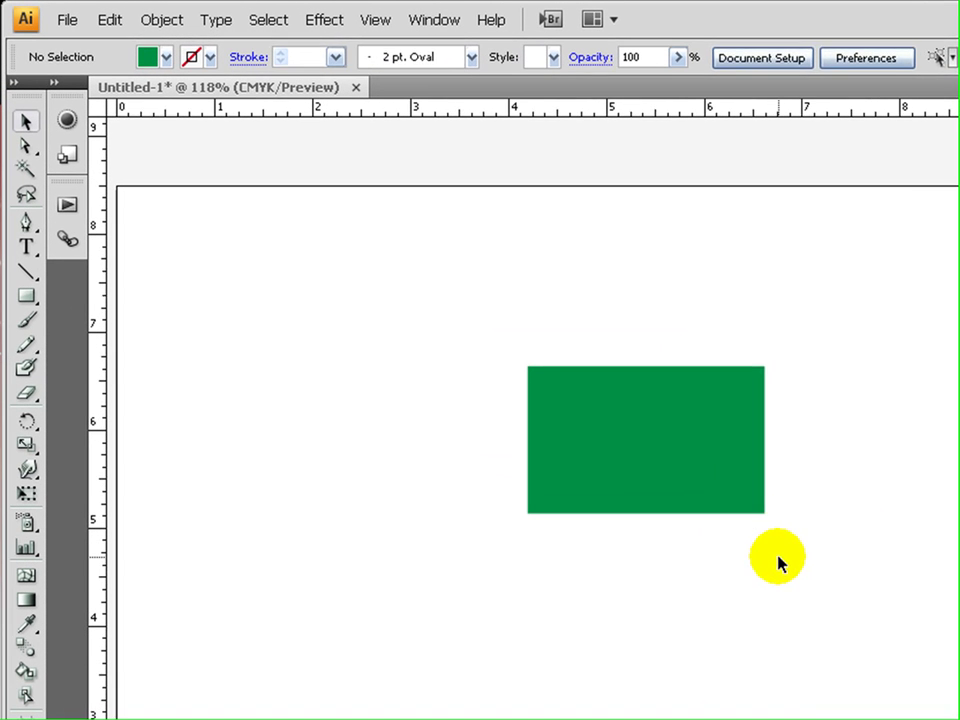
left_click(591, 391)
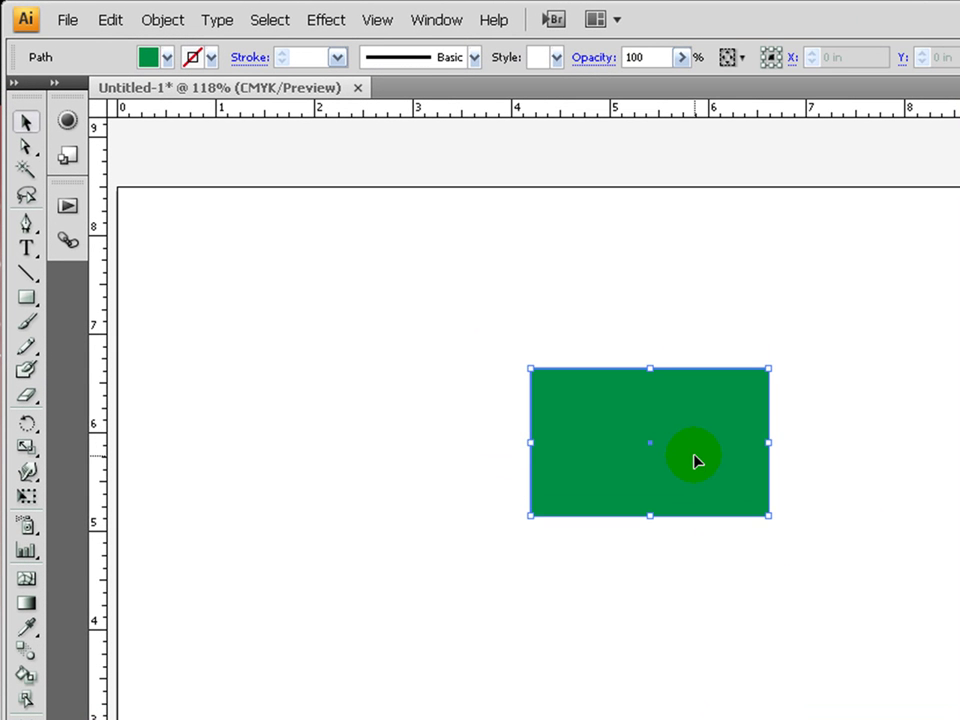
left_click_drag(697, 461, 686, 507)
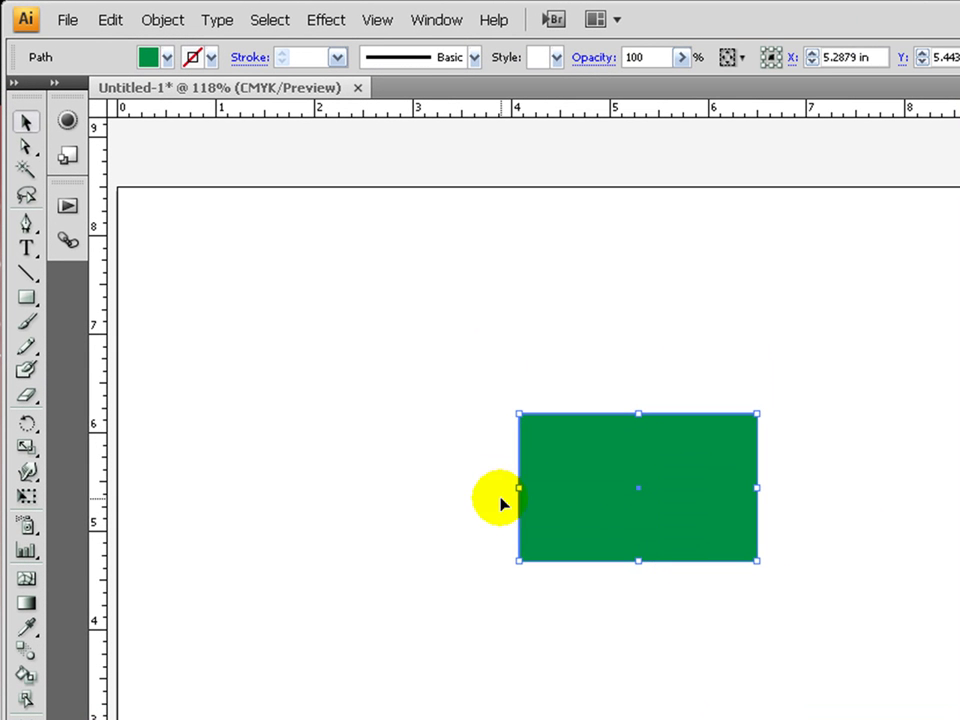
- Open the Scale options for the rectangle and enter 100*2 as the uniform scale percentage
left_click(26, 447)
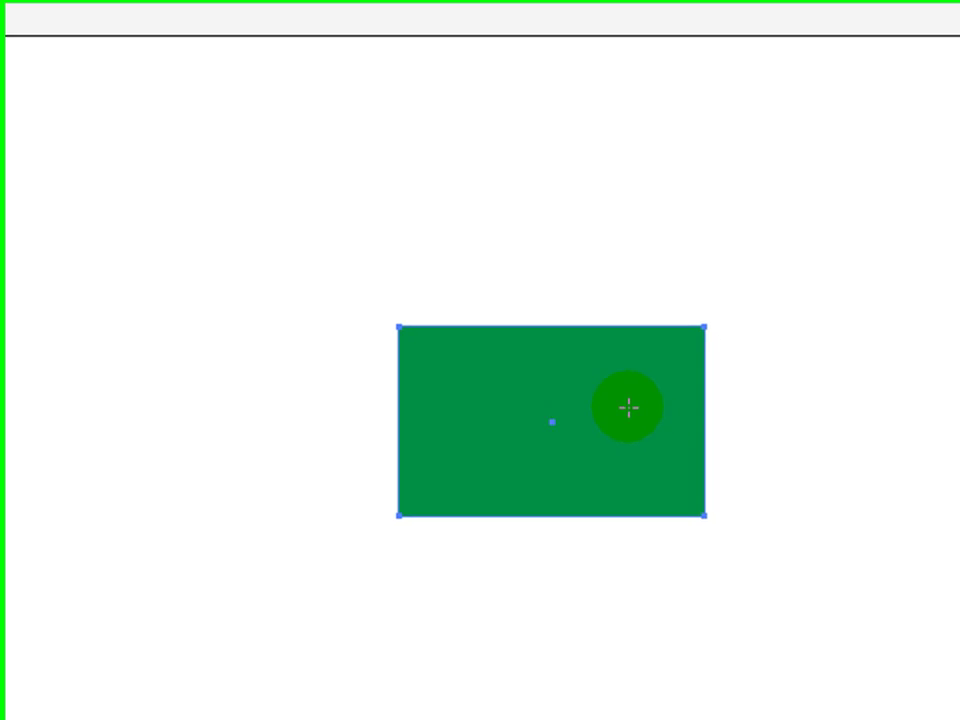
left_click(698, 477, "alt")
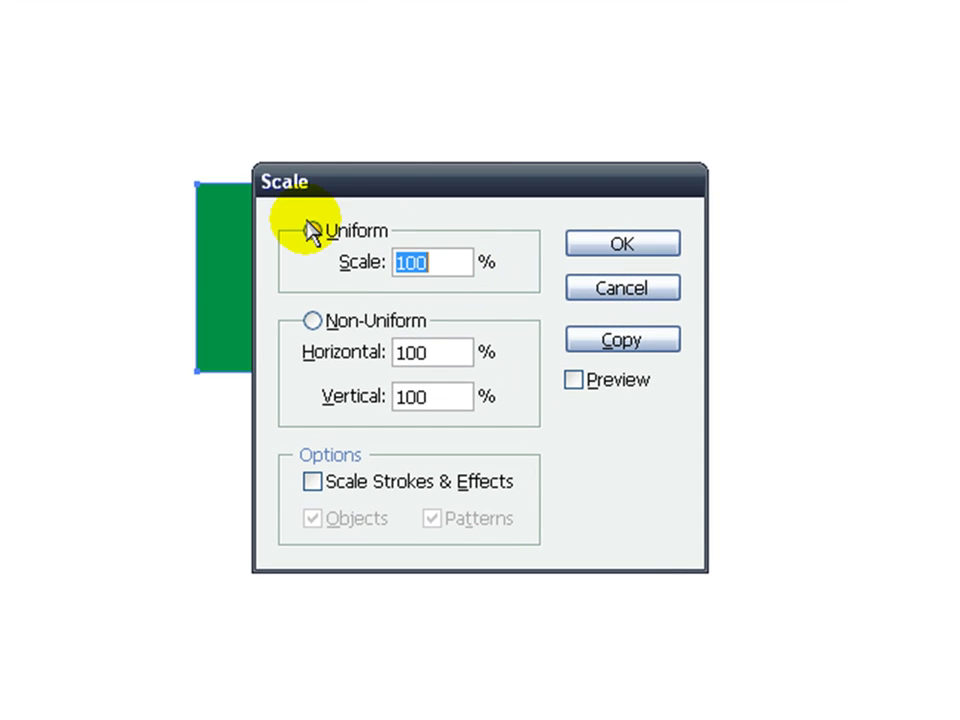
left_click(314, 320)
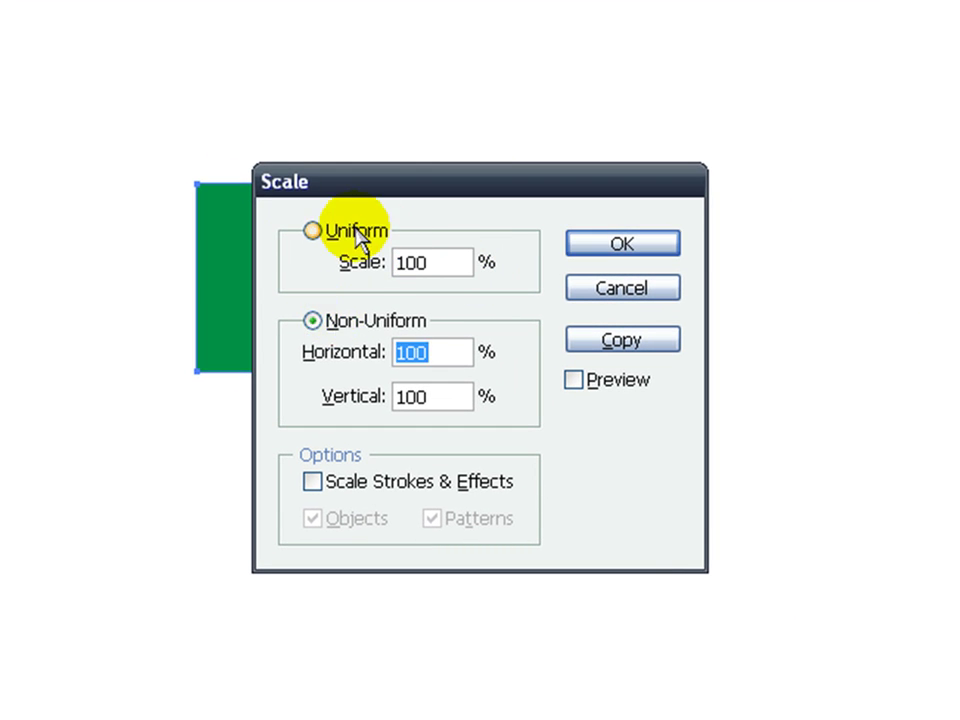
left_click(358, 233)
left_click(460, 264)
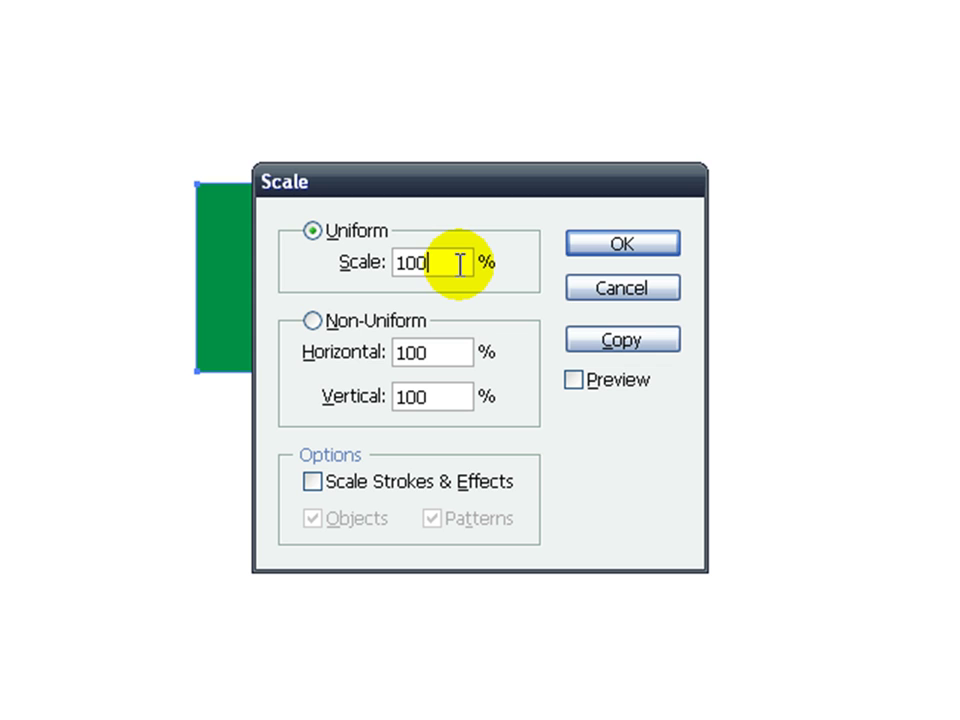
type("*2")
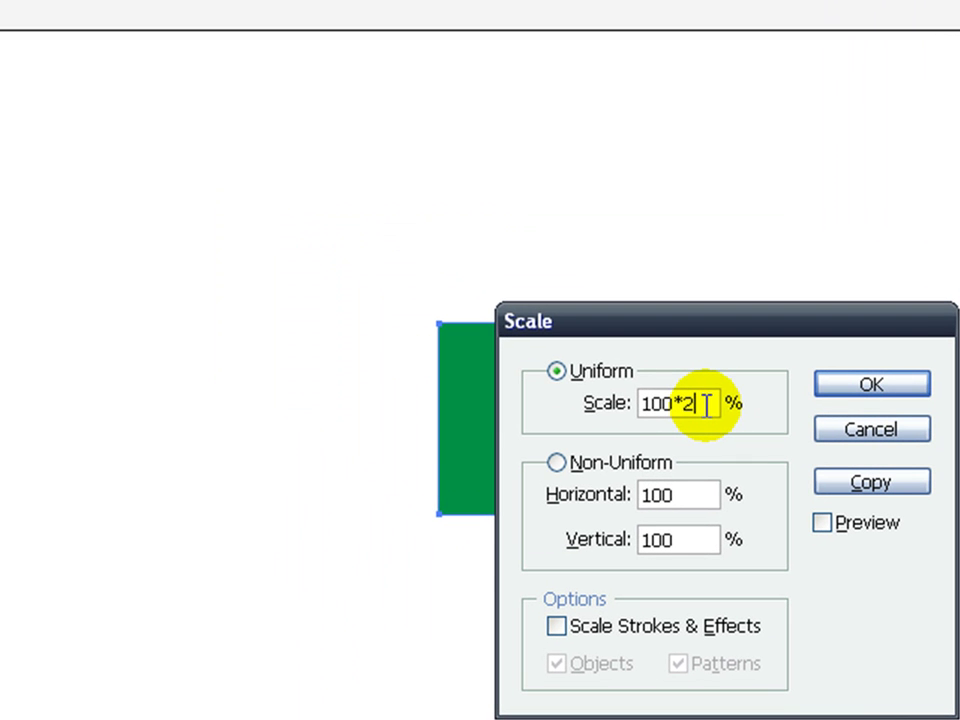
key("Tab")
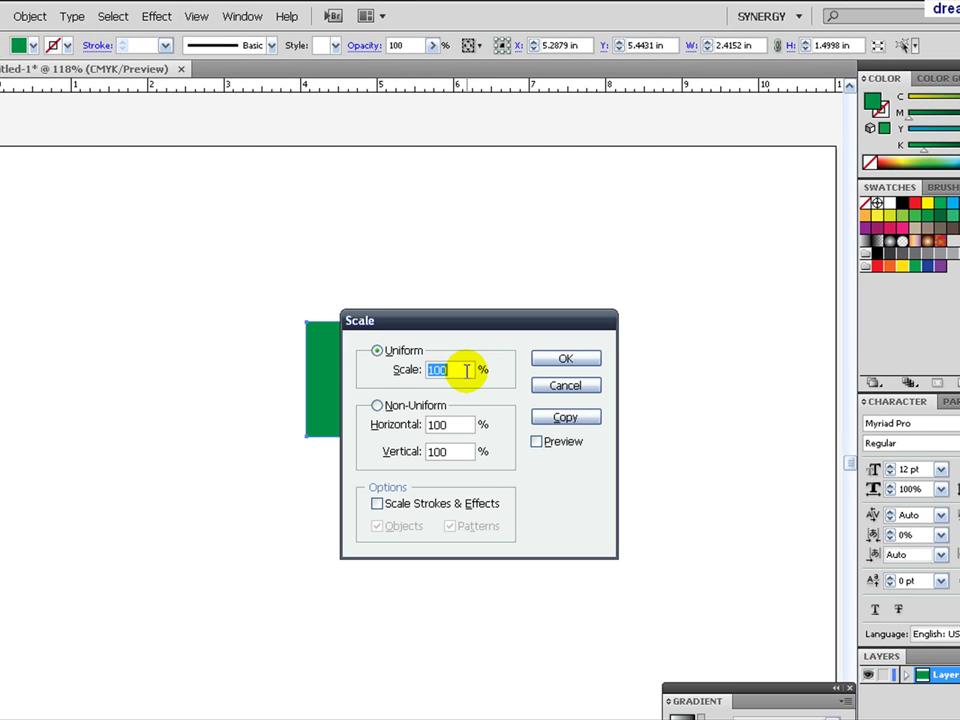
- Enter 100-45 as the rectangle's uniform scale percentage
left_click(466, 371)
type("-2")
key("BackSpace")
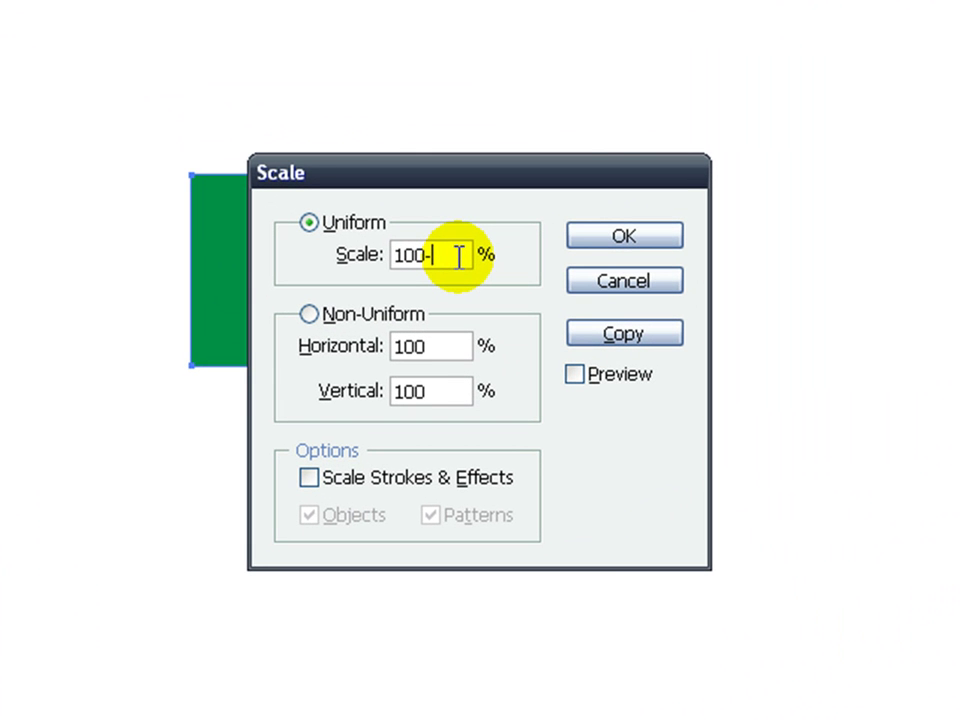
type("2")
key("BackSpace")
type("45")
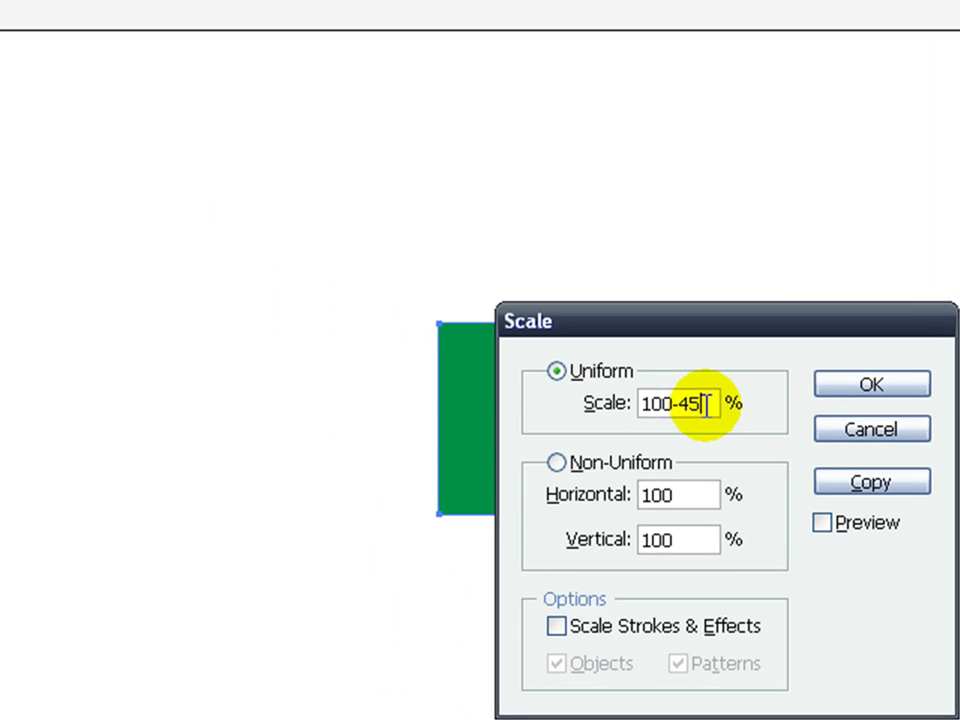
key("Tab")
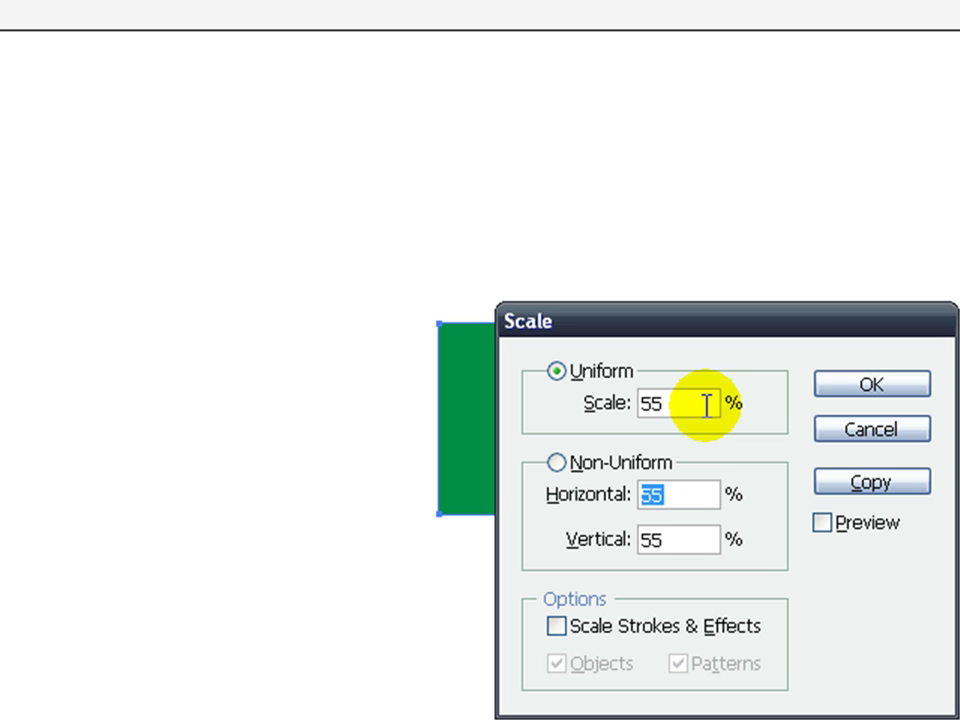
key("Return")
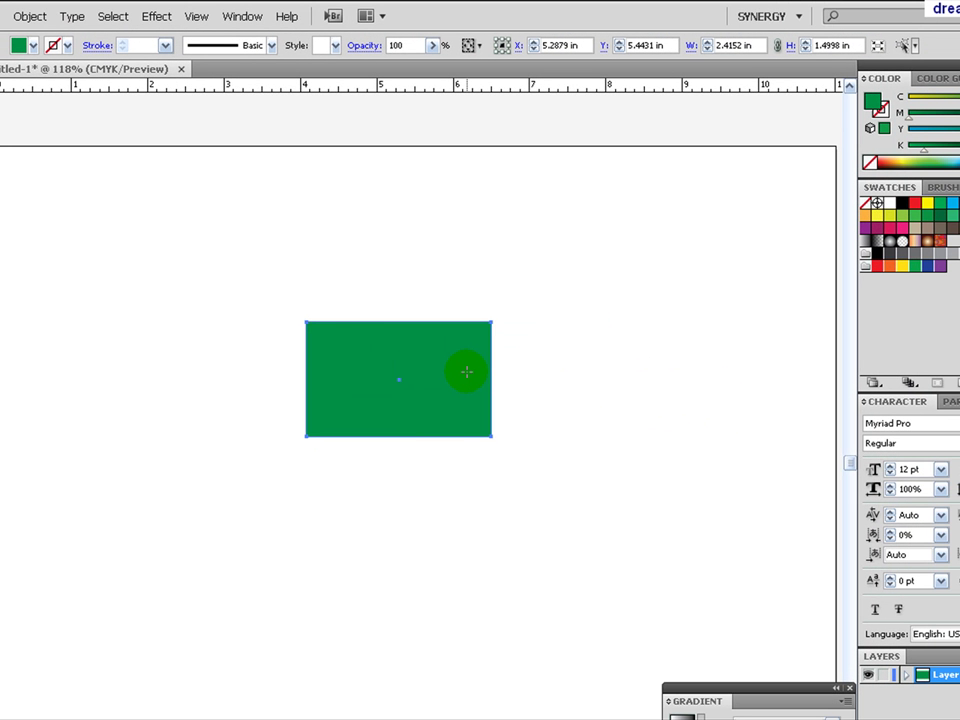
- Scale the rectangle uniformly to 50% by entering 100/2 as the scale percentage
key("Return")
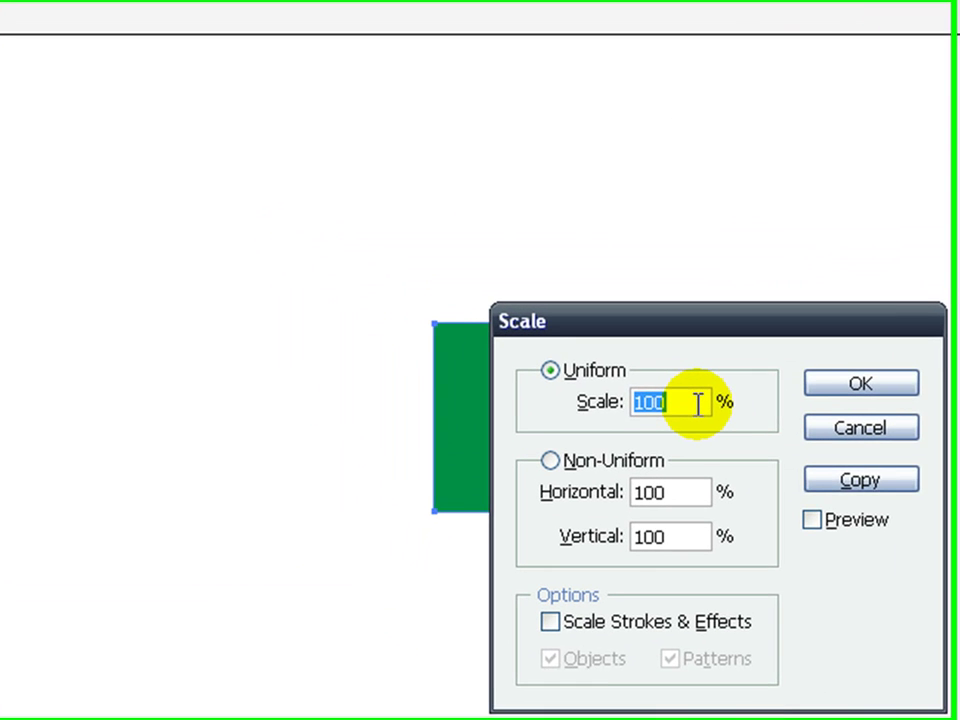
left_click(467, 372)
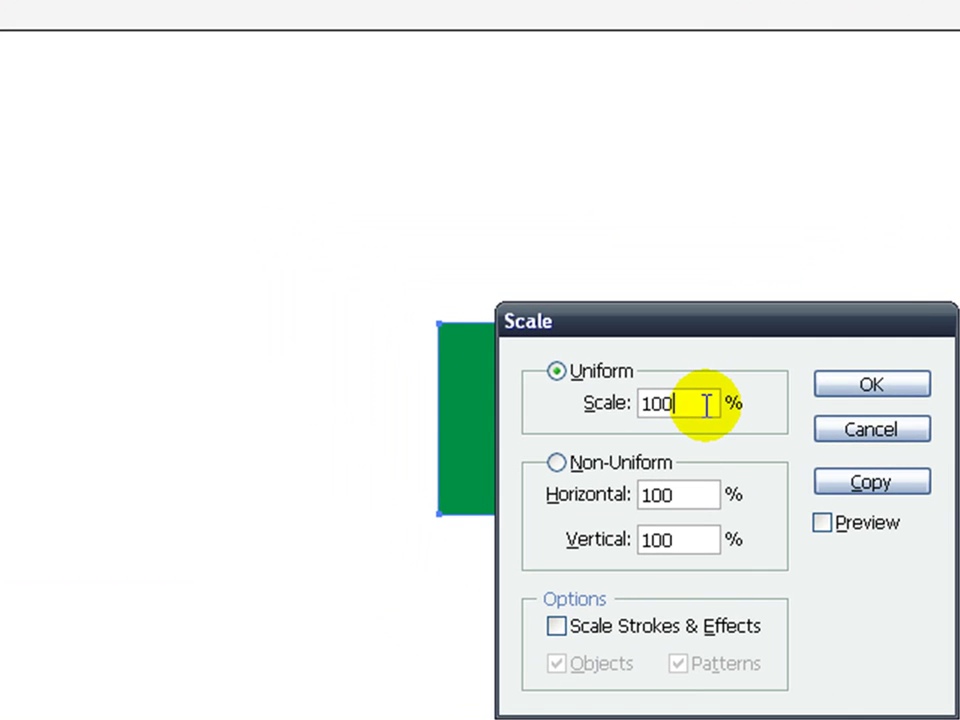
type("/2")
key("Tab")
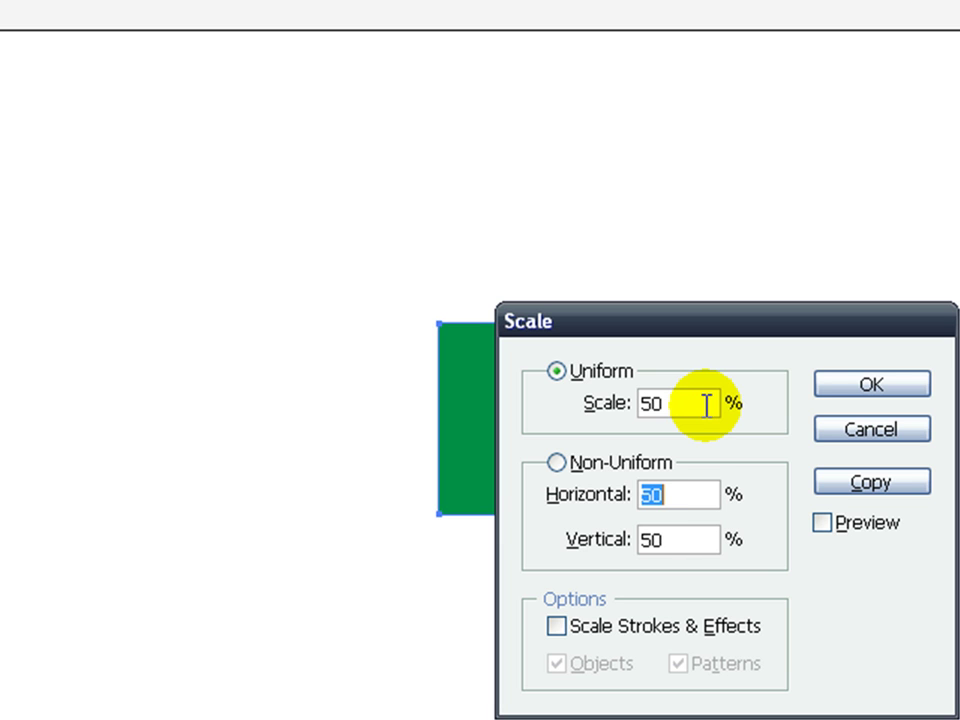
key("Return")
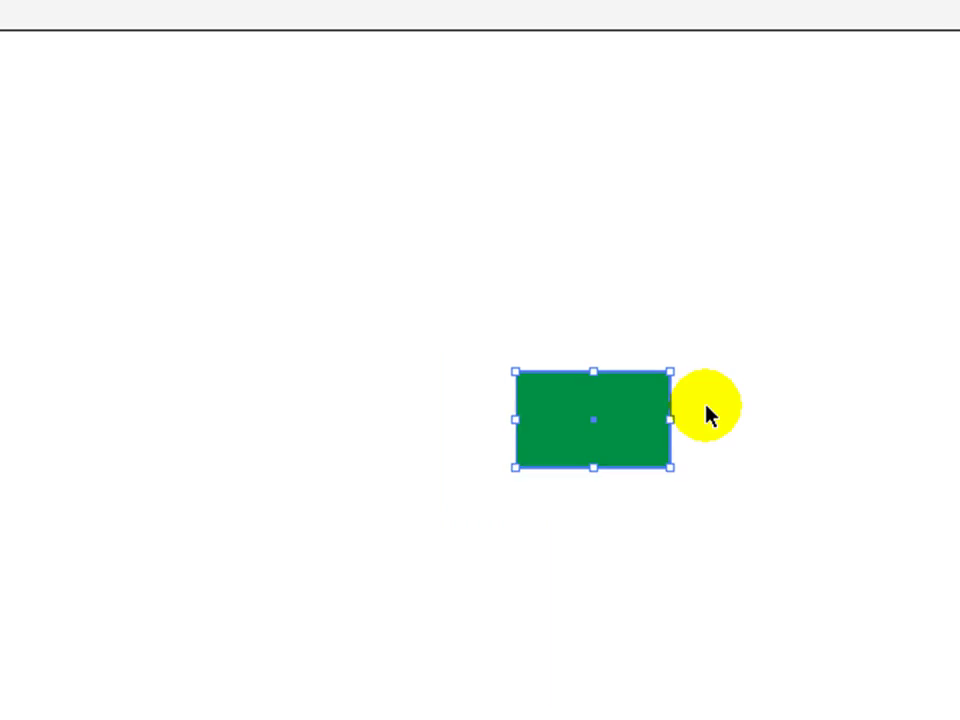
- Undo the 50% scaling and enter 100+45 as the rectangle's uniform scale percentage
key("ctrl+z")
key("Return")
left_click(705, 404)
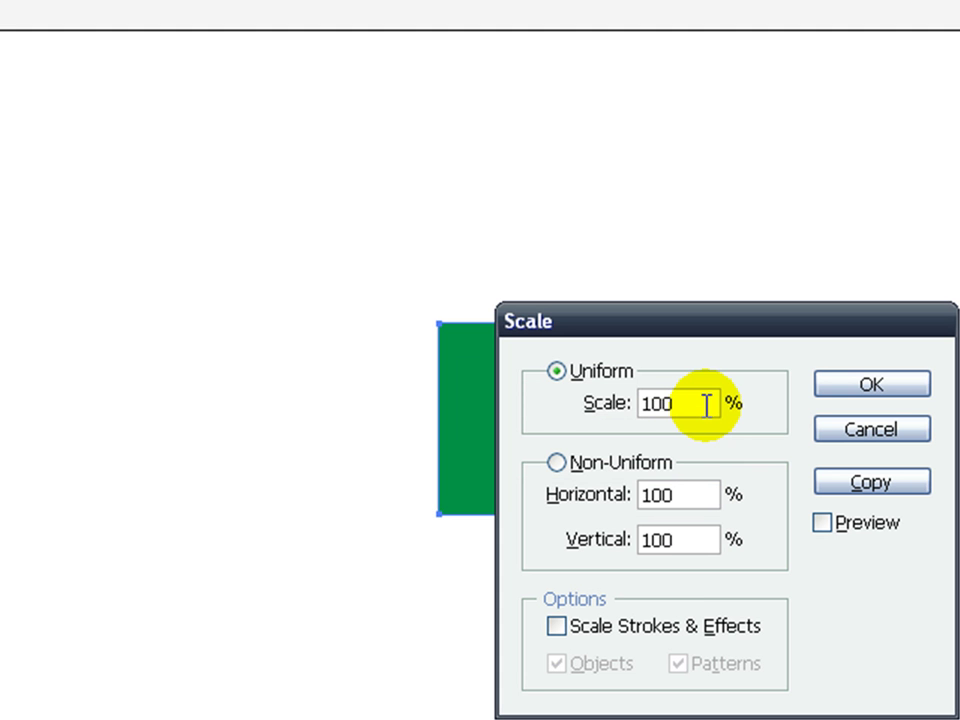
type("+45")
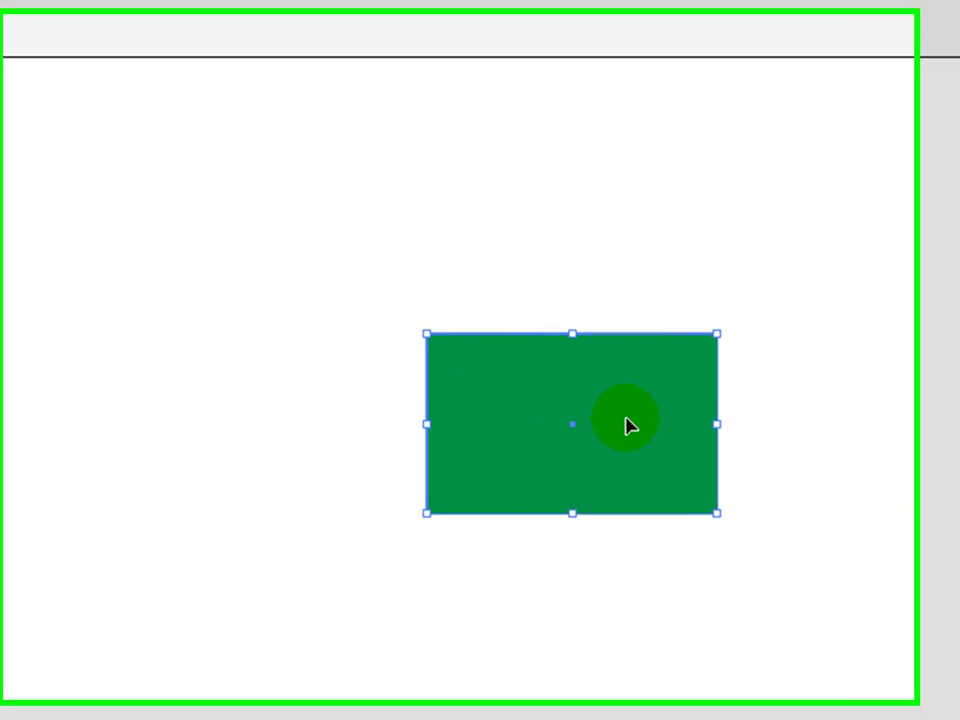
- Open the Move options for the rectangle and move it horizontally by entering -0.1177 in - 50
key("Return")
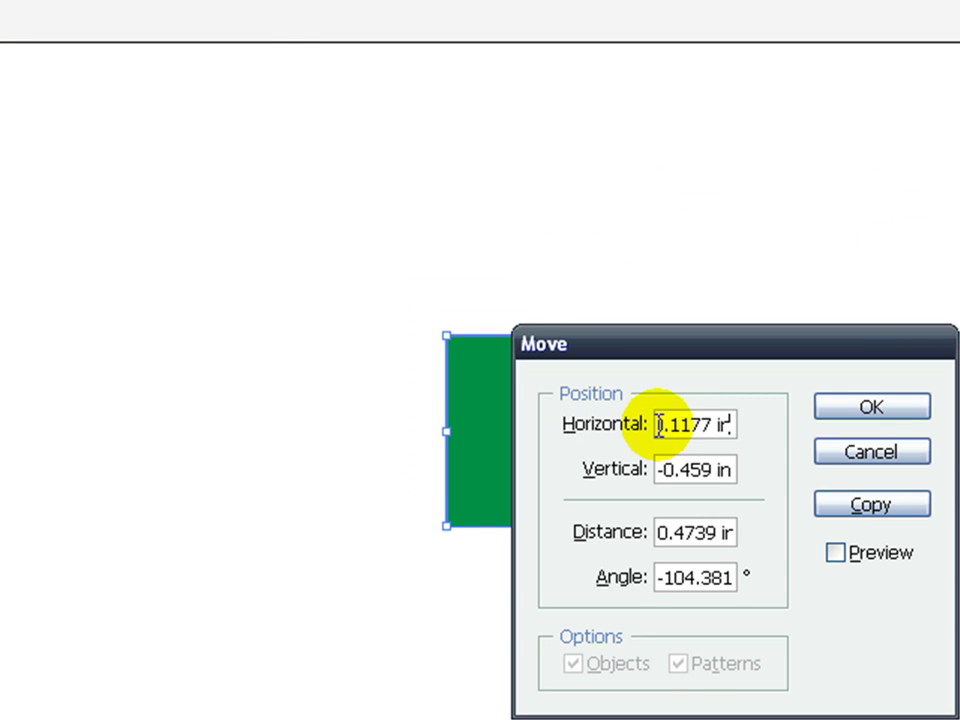
key("Right")
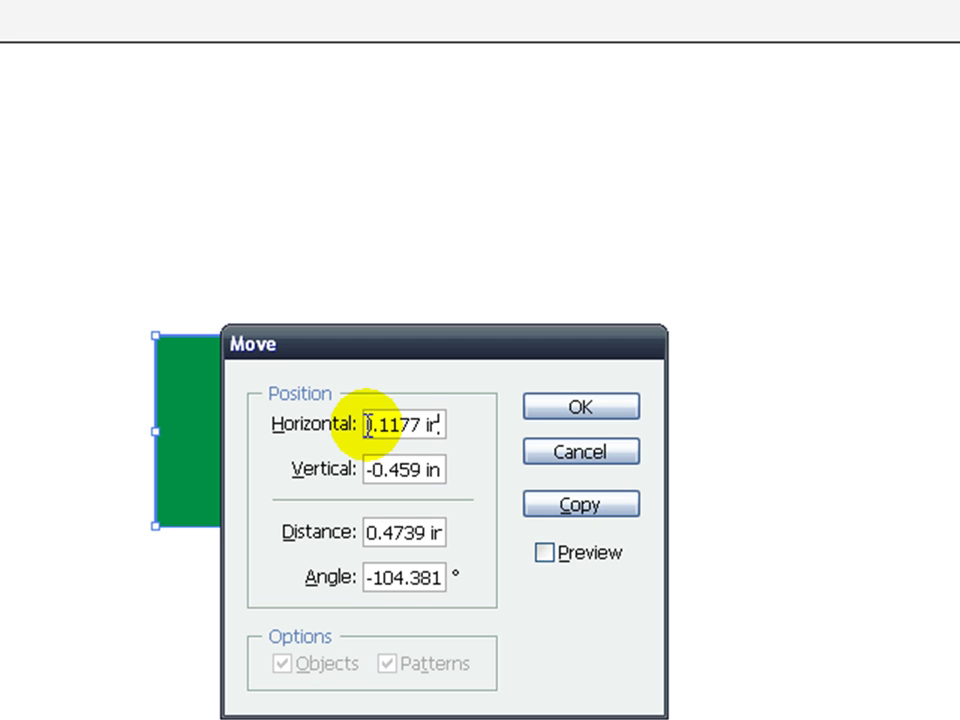
type("- 50")
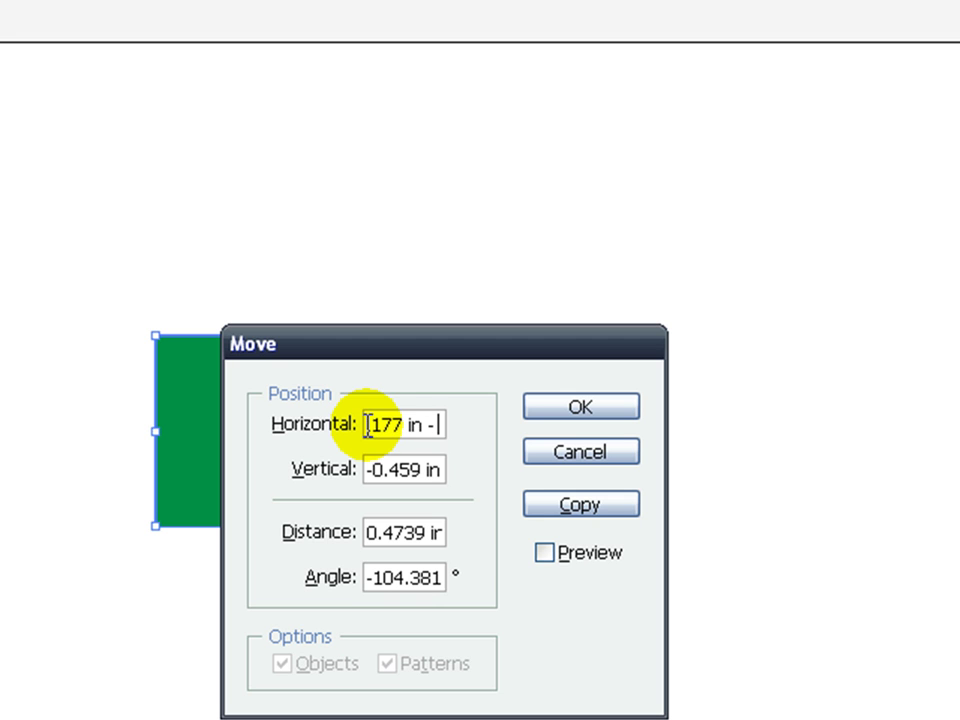
key("Tab")
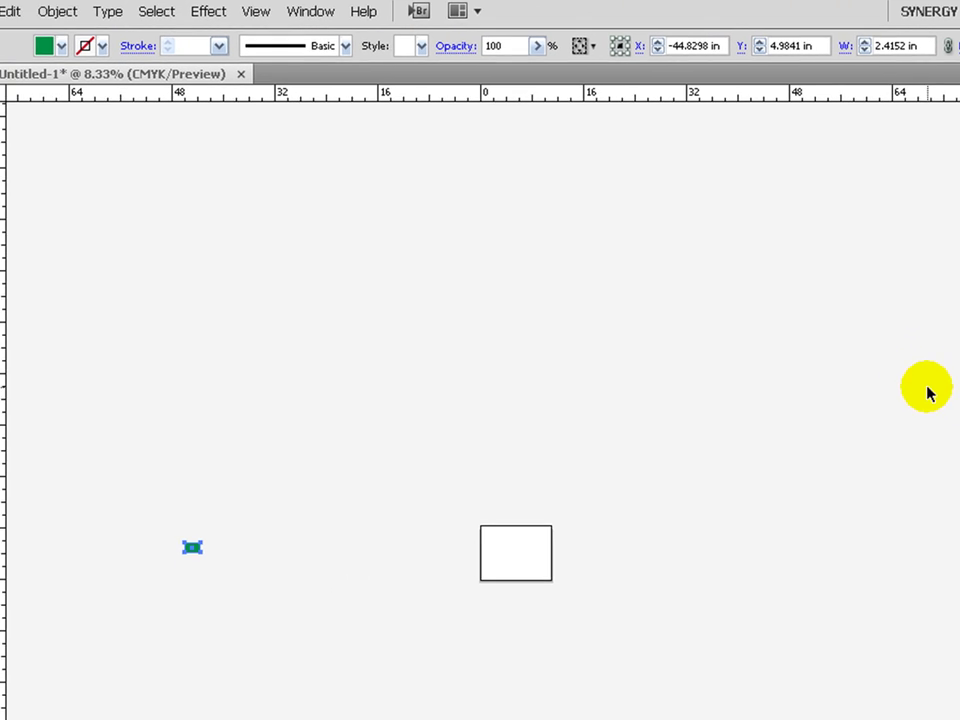
- Undo the rectangle's last horizontal move
key("ctrl+plus")
key("ctrl+plus")
key("ctrl+z")
key("ctrl+plus")
key("ctrl+plus")
key("ctrl+plus")
key("ctrl+plus")
key("ctrl+plus")
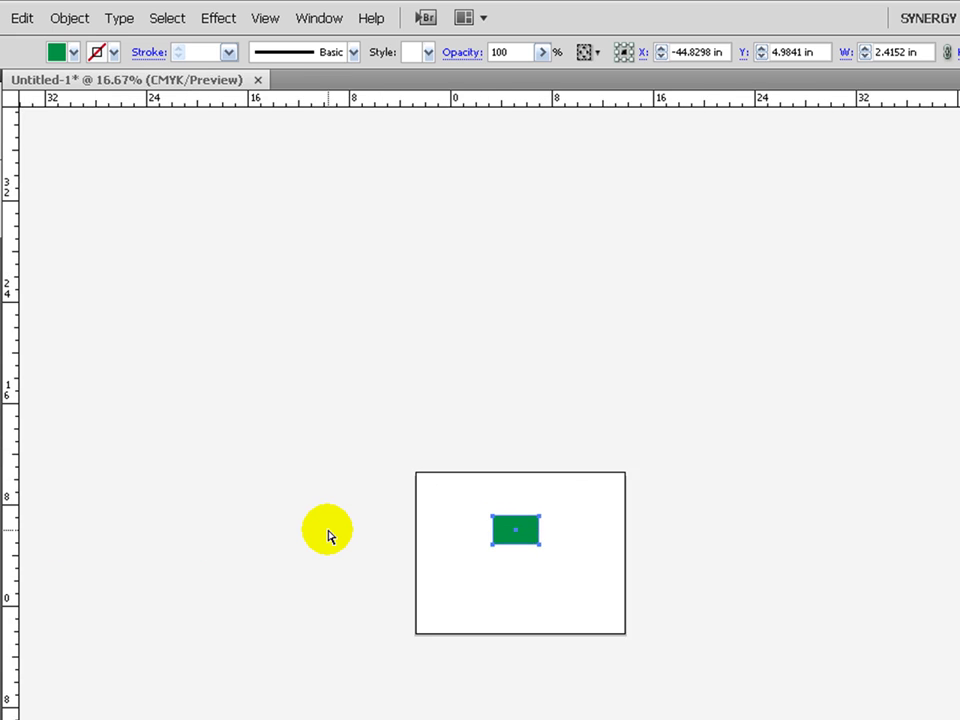
- Move the rectangle by -0.25 in vertically and -0.1177 in -.5 horizontally, and place it at about X 5.48 in, Y 5.39 in
key("Return")
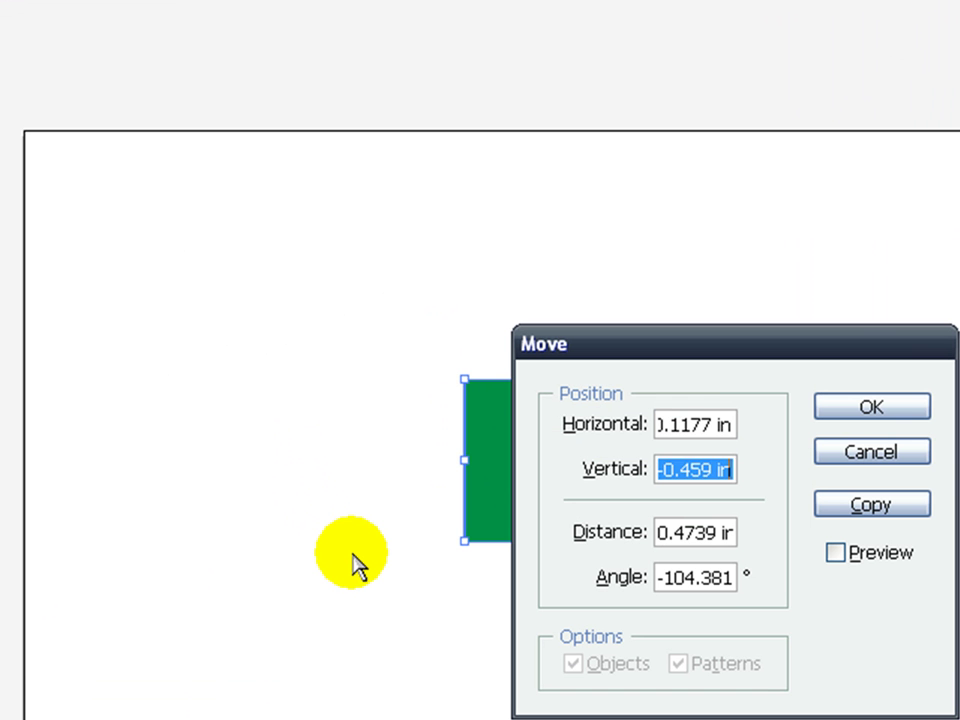
type("-0.25")
left_click(724, 422)
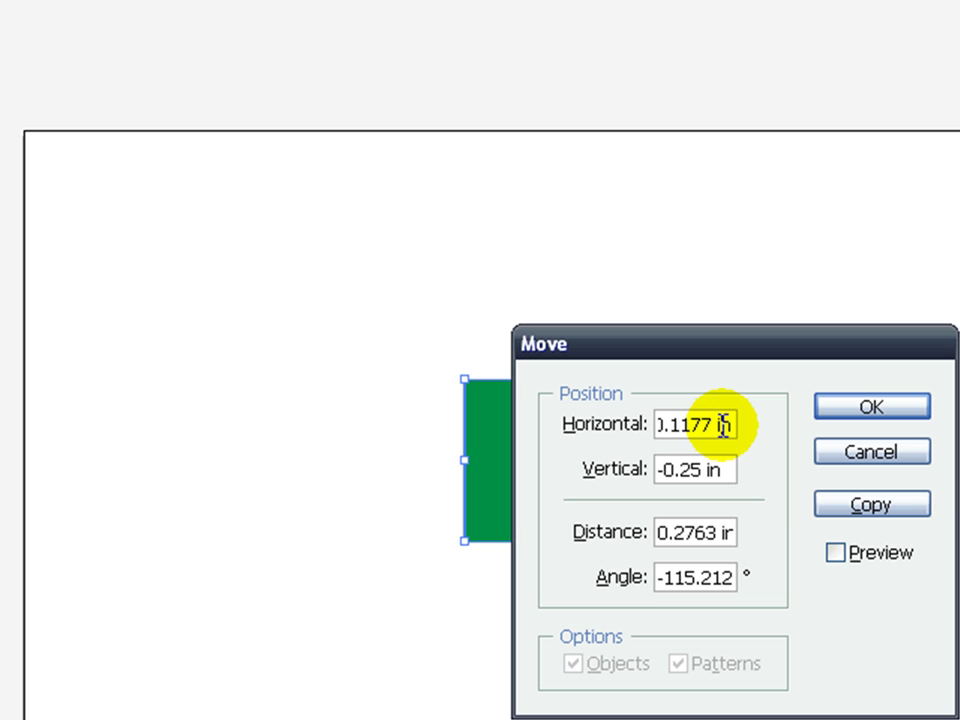
double_click(724, 424)
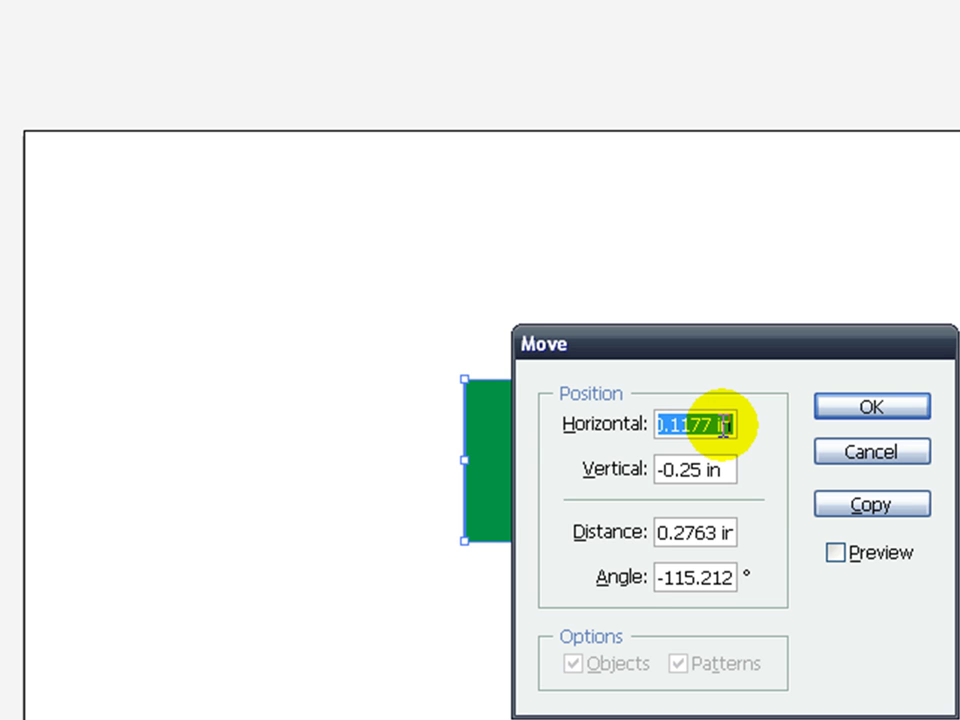
left_click(724, 424)
type("-")
key("BackSpace")
type("-")
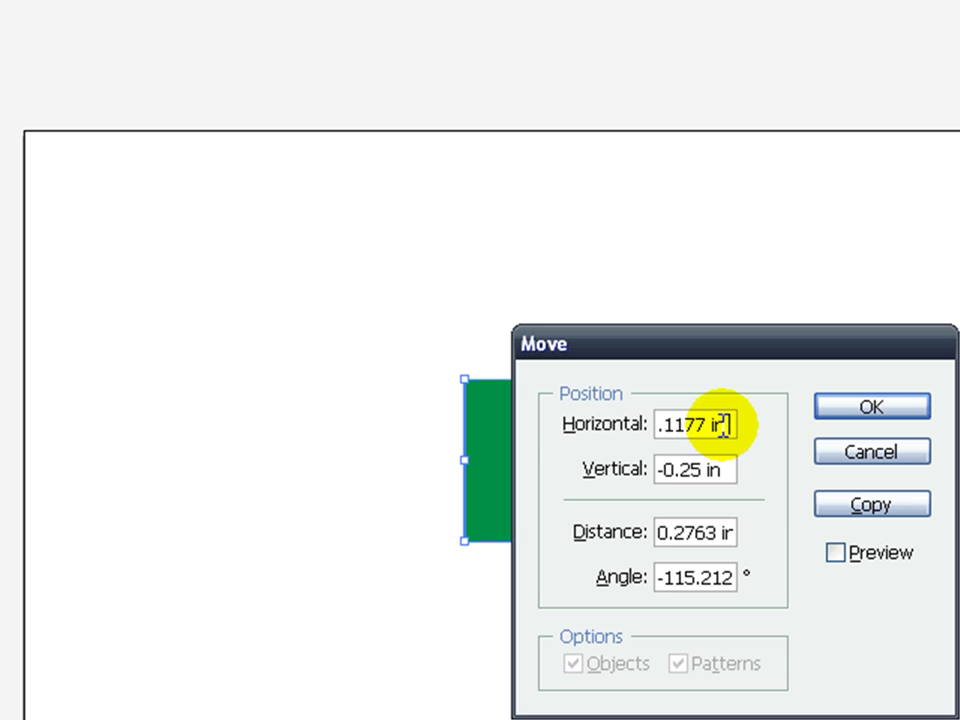
type(".5")
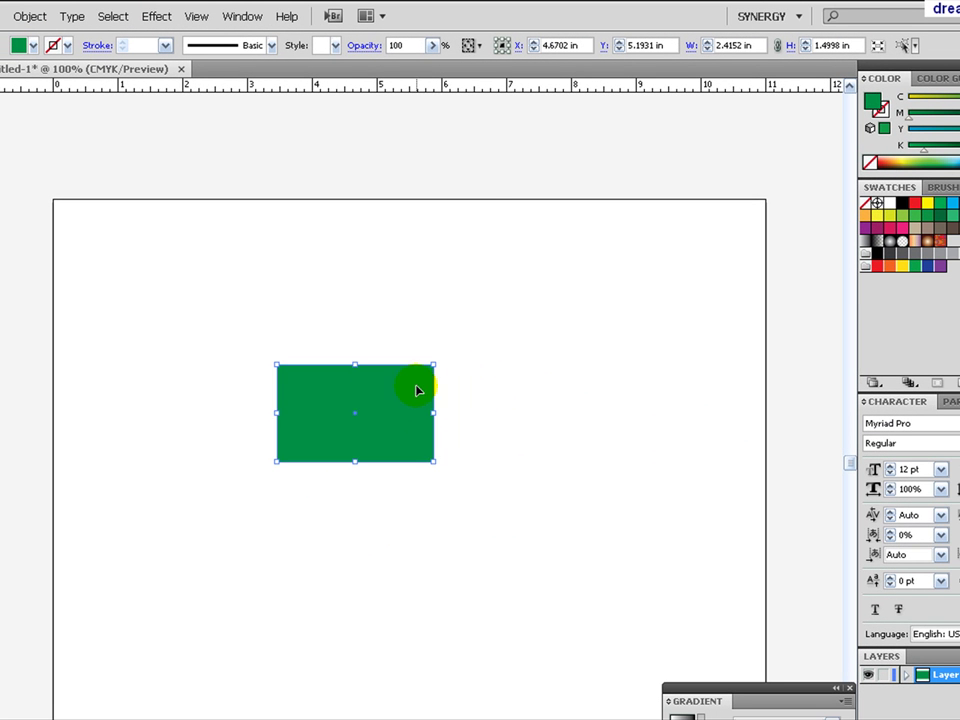
left_click_drag(498, 448, 576, 429)
- Open the Rotate options for the rectangle and enter 45*2 as the angle
key("r")
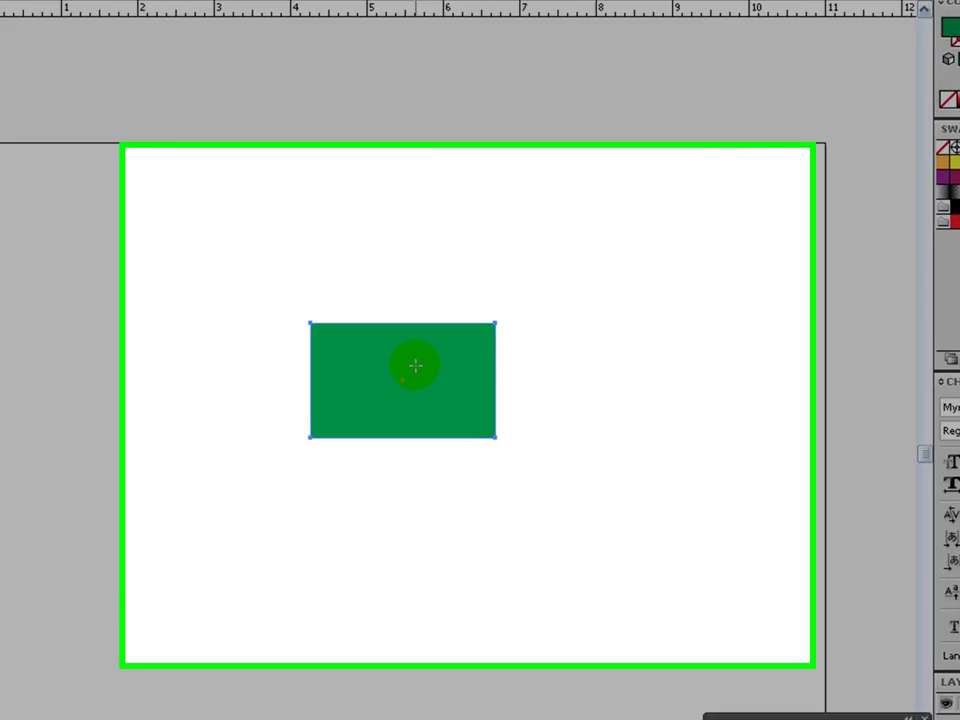
key("Return")
type("45*2")
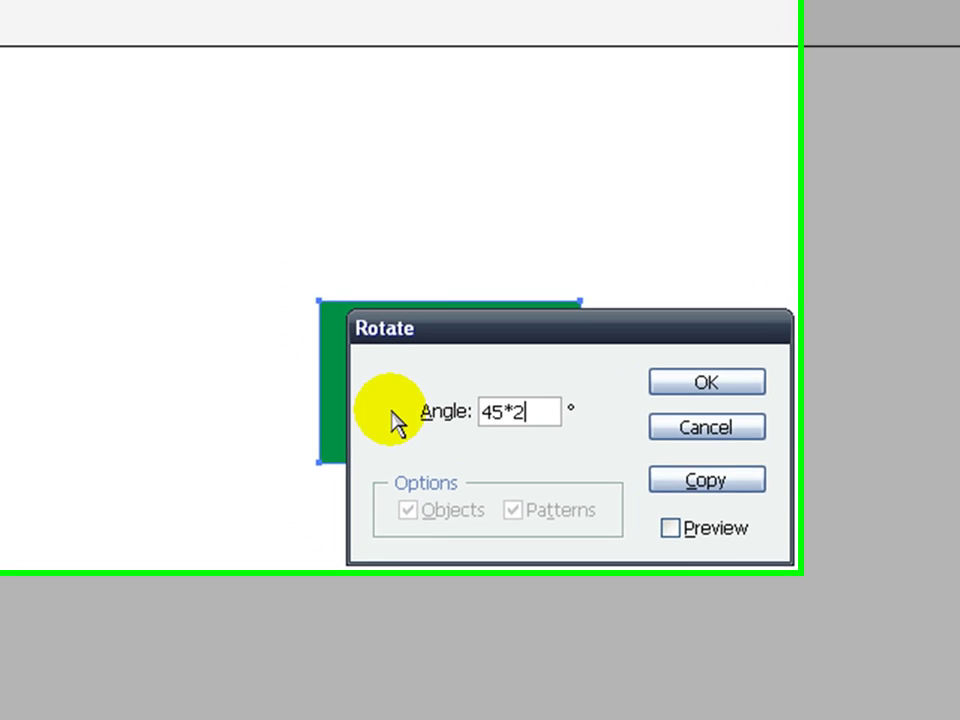
key("Tab")
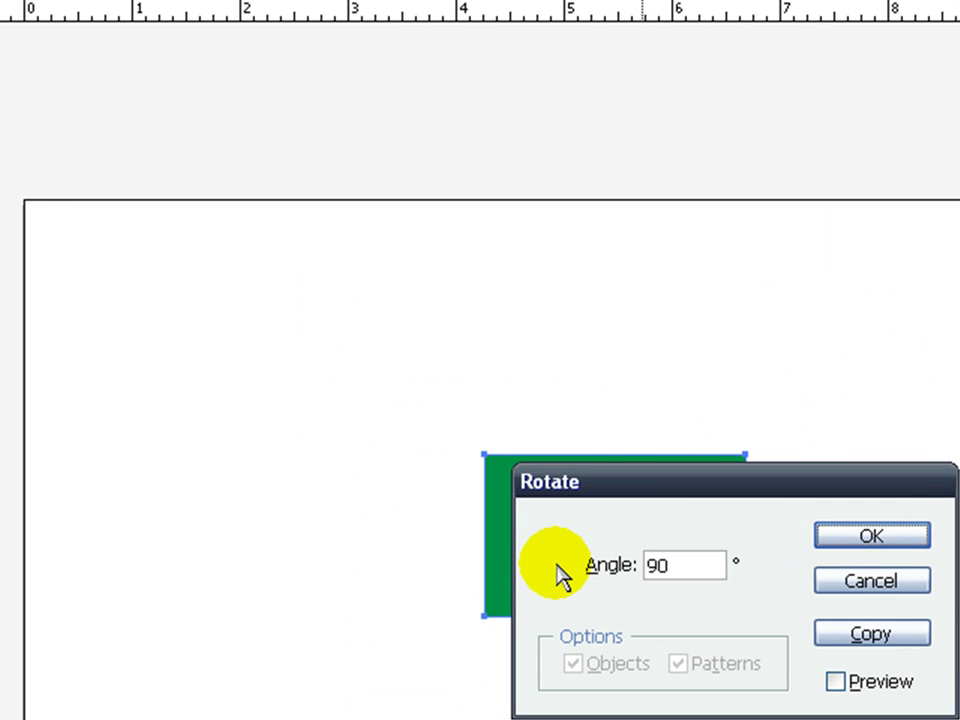
- Rotate the rectangle by entering 120/5 as the angle, and undo the rotation
double_click(686, 572)
type("120*")
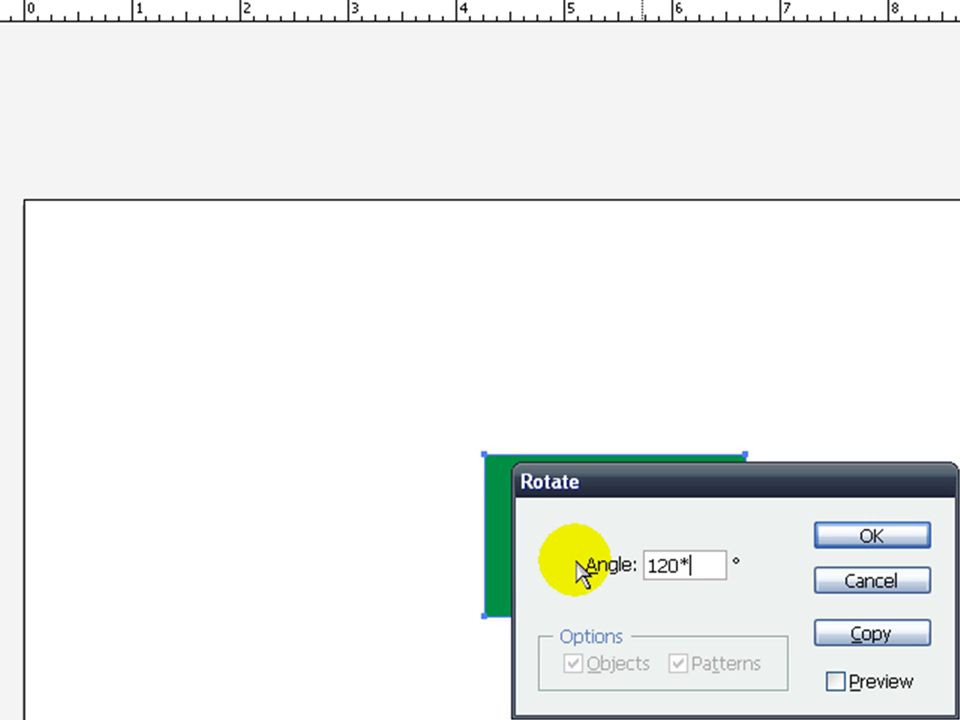
key("BackSpace")
type("/5")
key("Tab")
key("Return")
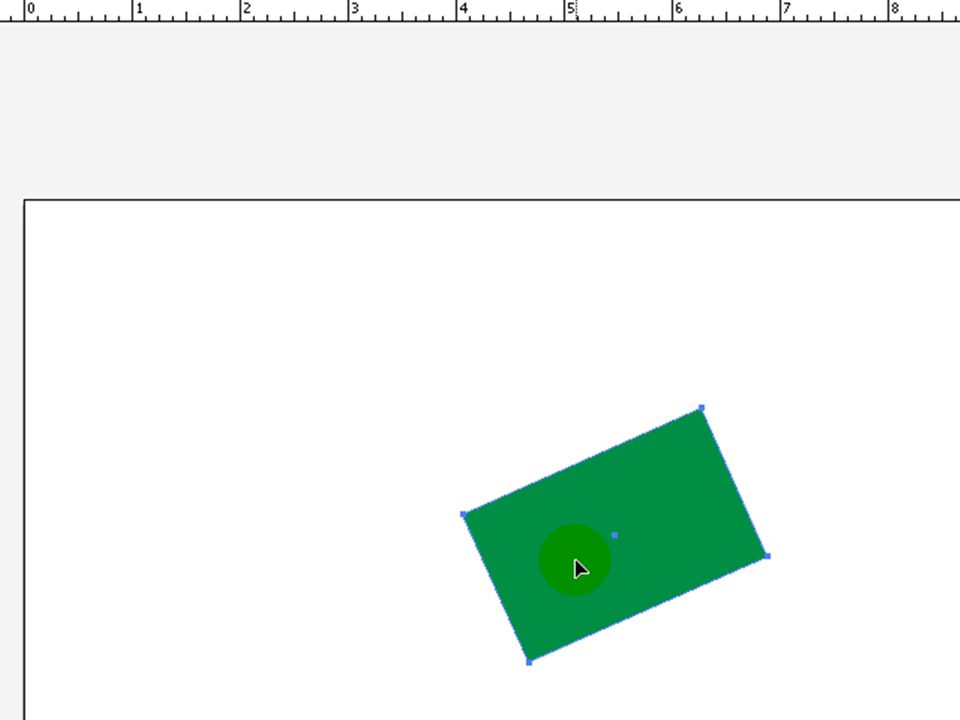
key("ctrl+z")
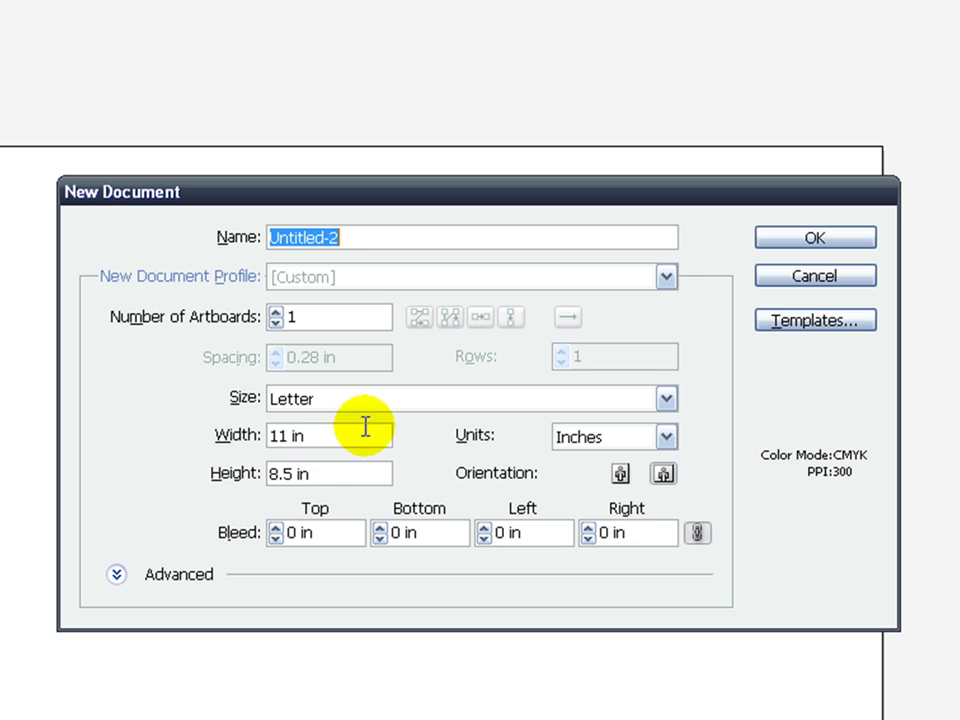
- Set the new document's width to 22 in by appending *2 to the 11 in value
left_click(365, 427)
key("BackSpace")
left_click(477, 547)
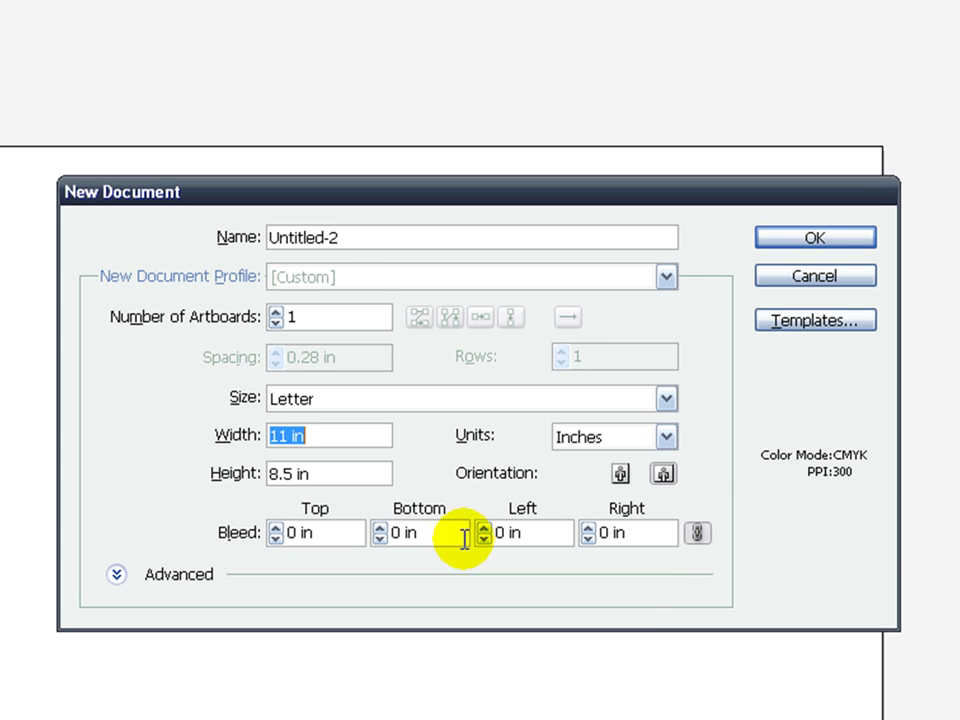
left_click(366, 429)
type("x")
key("BackSpace")
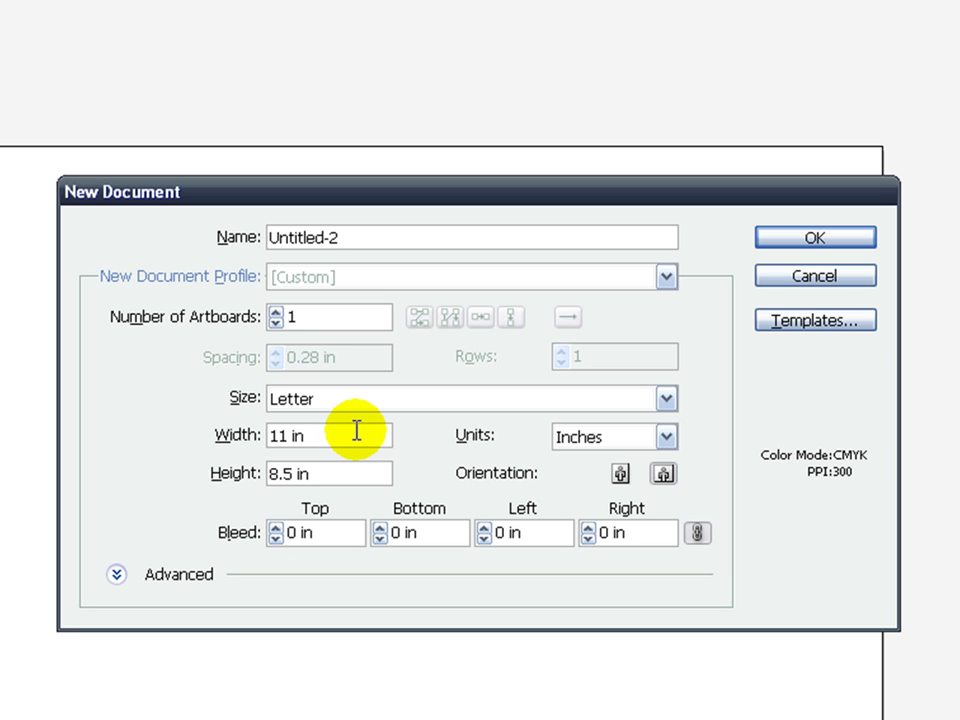
type("*2")
key("Tab")
key("Tab")
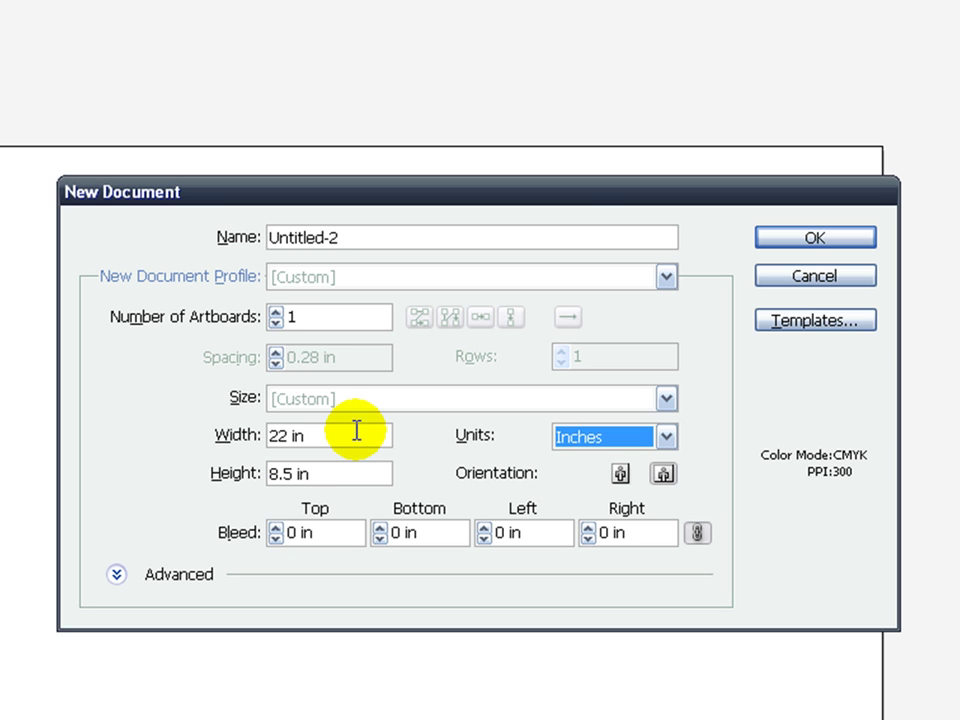
left_click(341, 436)
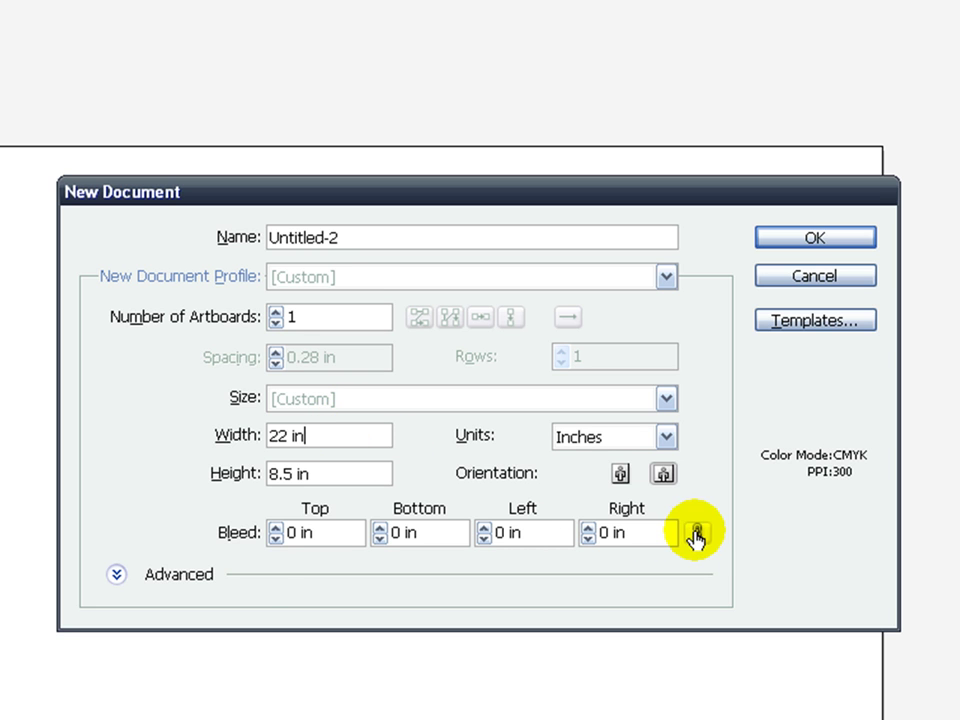
- Try to set the new document's top bleed to 25*2
left_click_drag(345, 538, 218, 538)
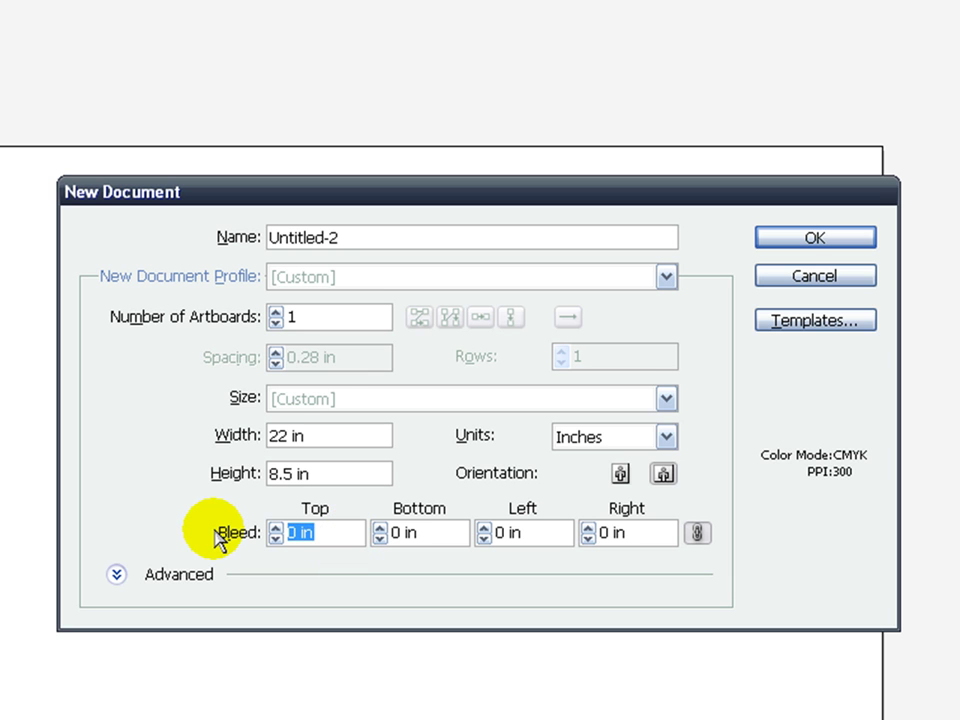
key("Tab")
key("Tab")
key("Tab")
key("Tab")
key("Tab")
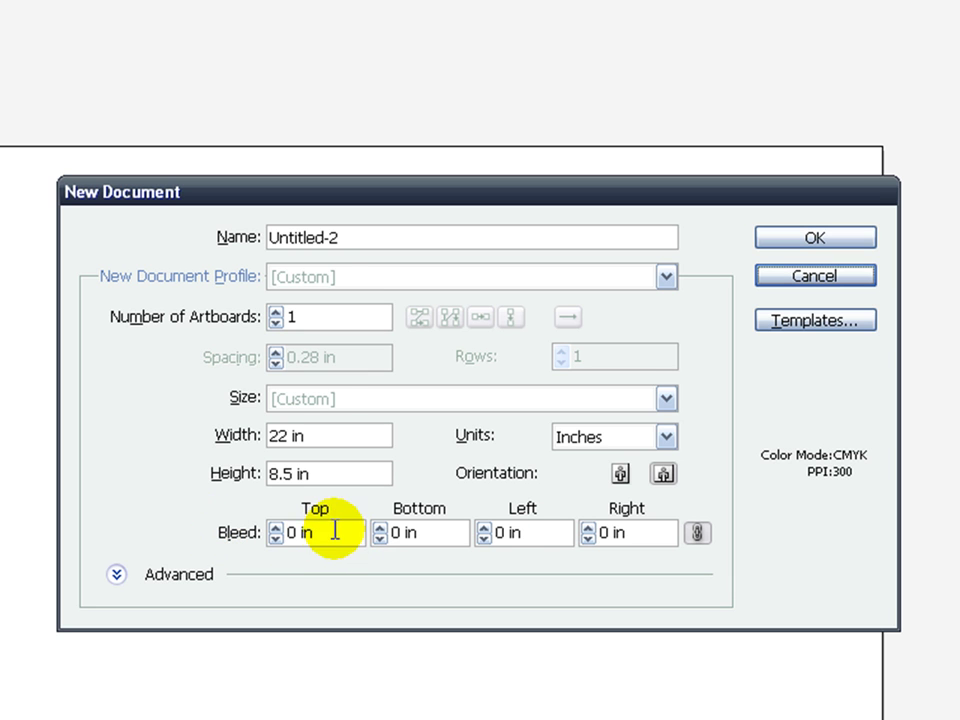
left_click_drag(334, 531, 175, 518)
type("25")
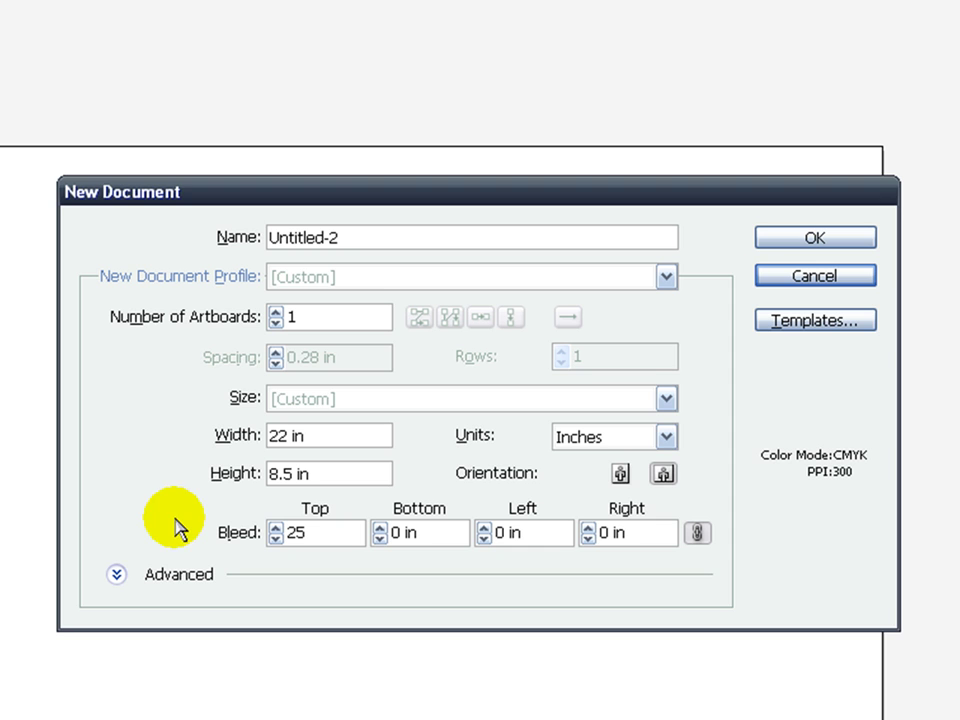
type("*2")
key("Tab")
key("Return")
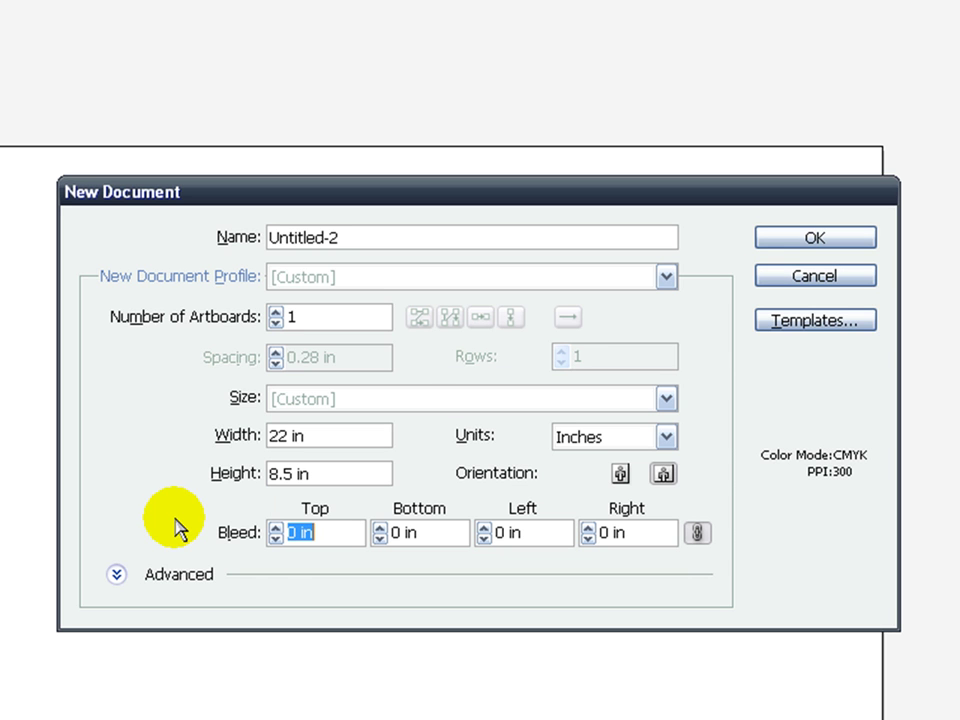
- Set the new document's linked bleed values to 0.25 in by entering .125*2 for the top bleed
type(".b")
key("BackSpace")
type("125*2")
key("Tab")
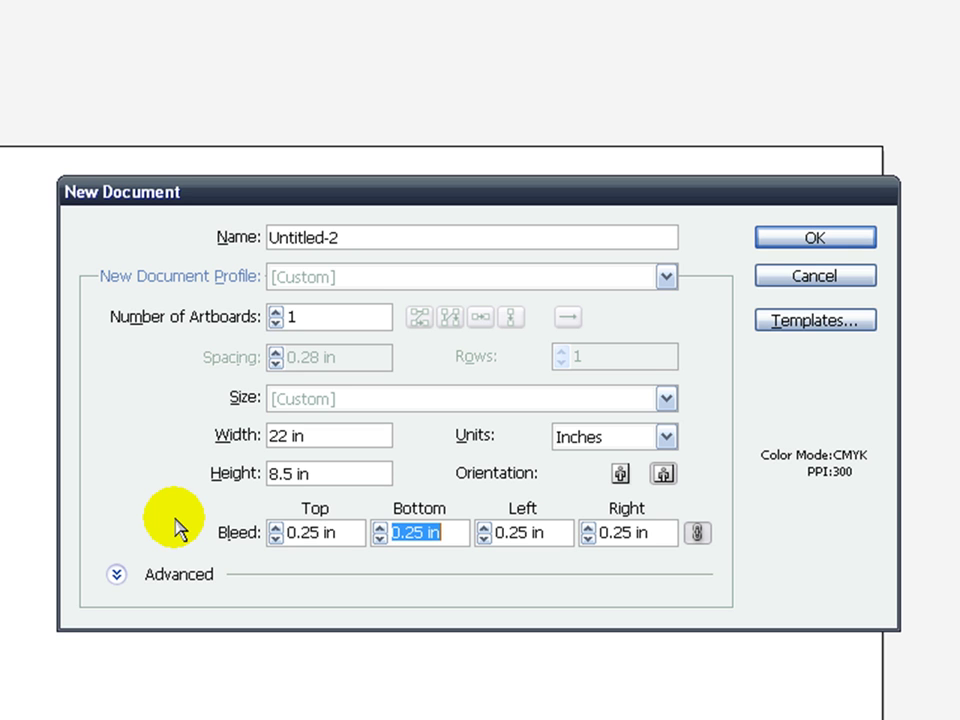
- Enter .125 as the top bleed, create the document, and close it
left_click_drag(349, 533, 84, 507)
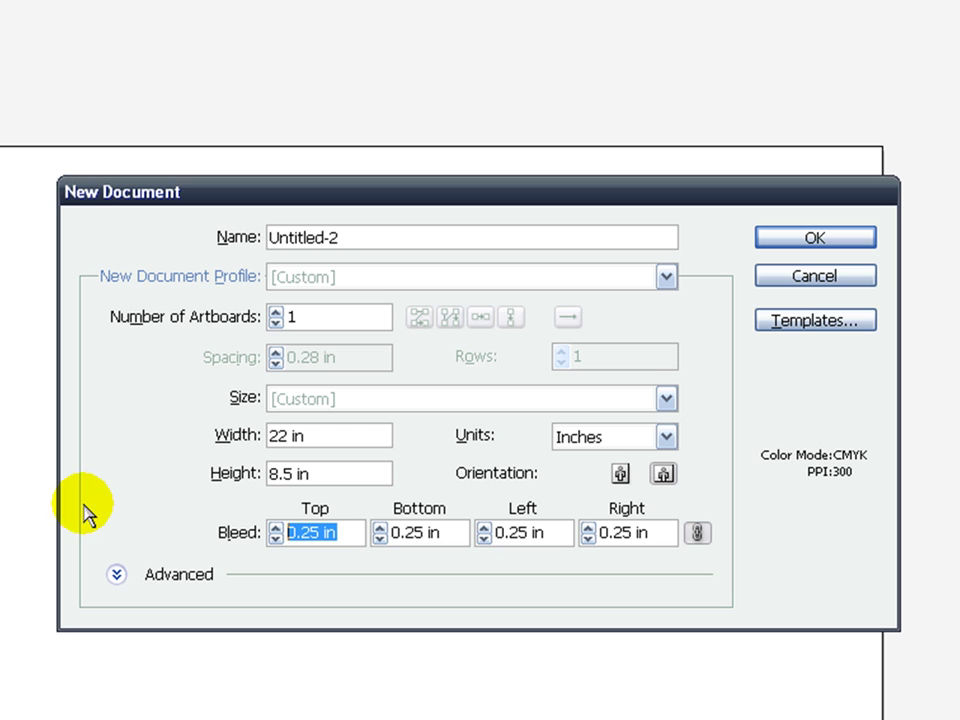
type(".125")
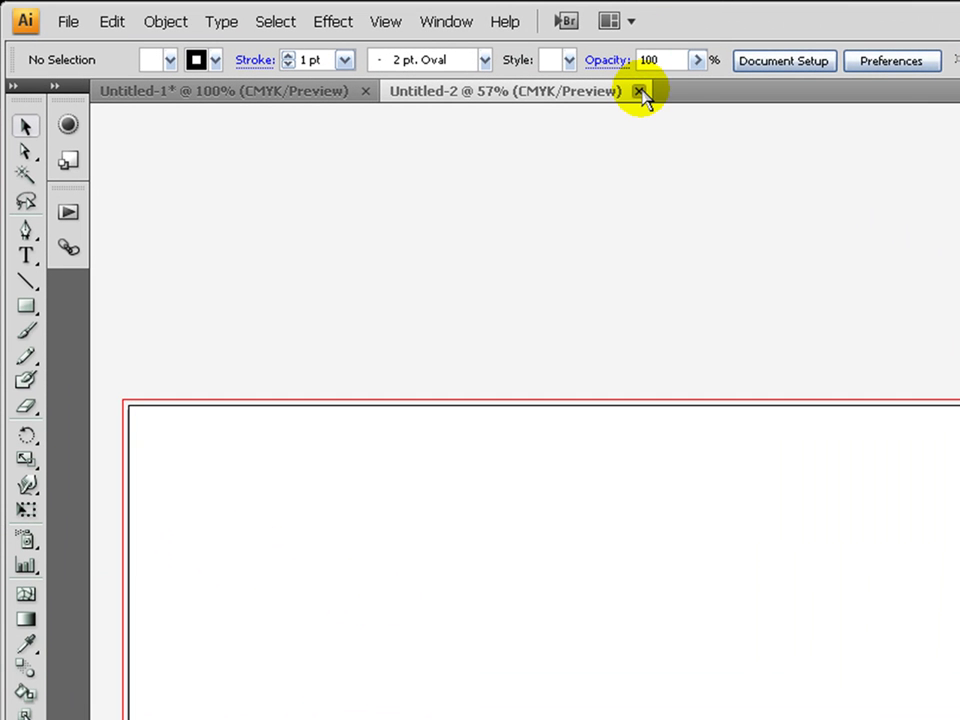
left_click(639, 91)
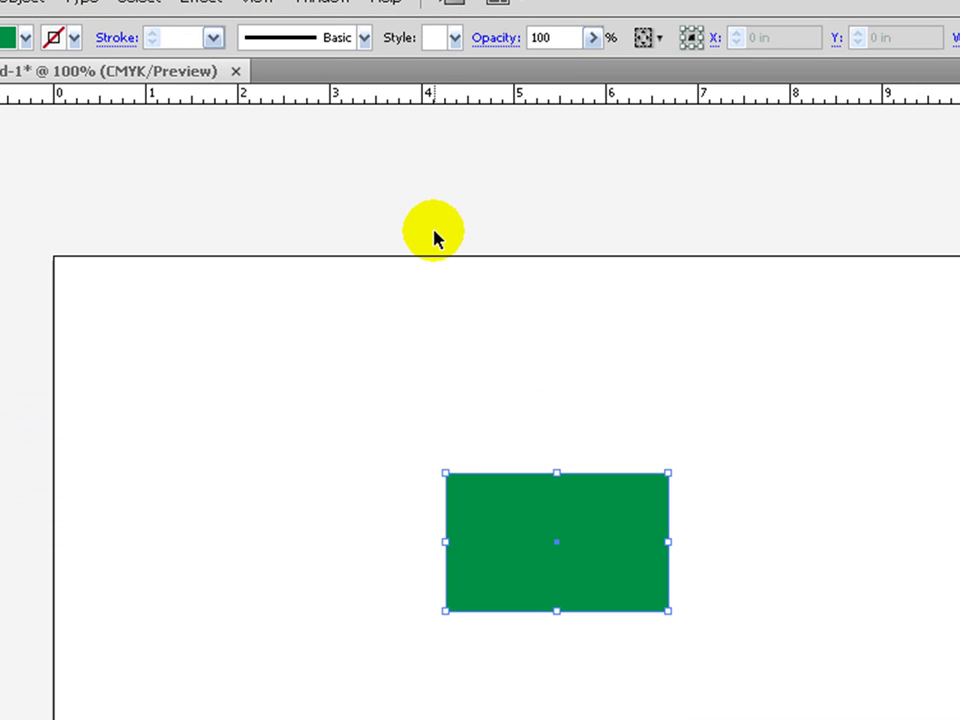
- Deselect and reselect the rectangle, and move it to about X 5.2 in, Y 5.0 in
left_click(806, 534)
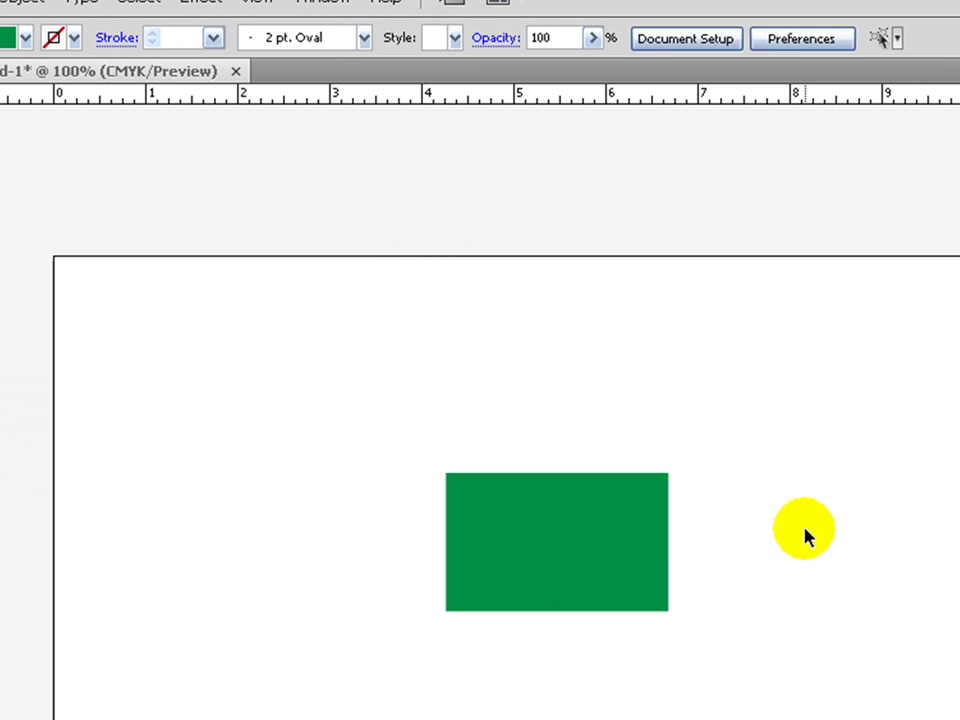
left_click_drag(311, 360, 840, 681)
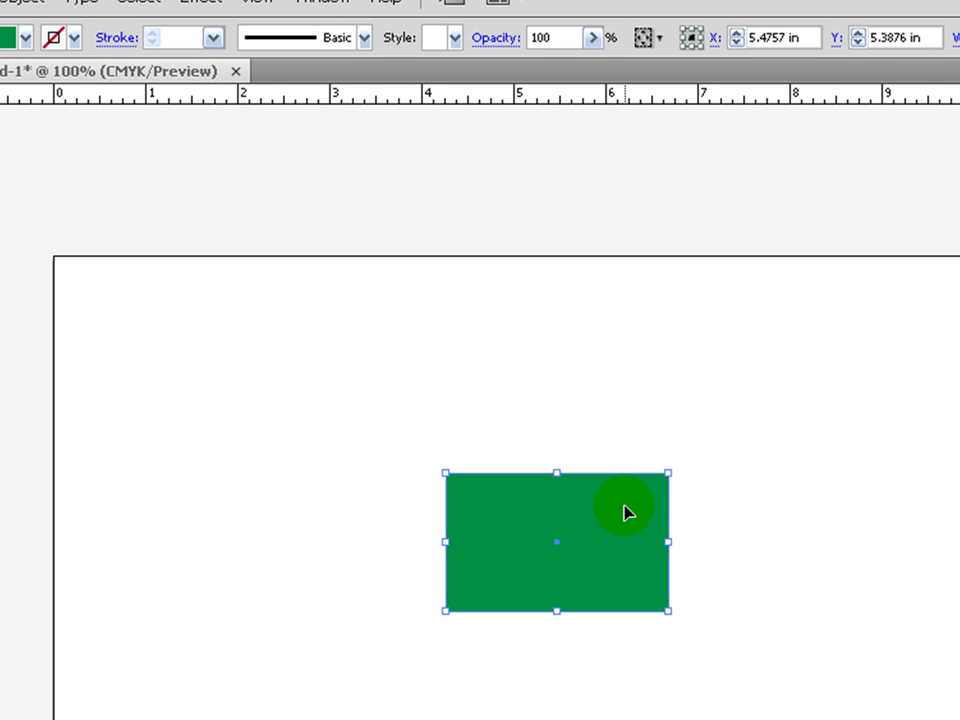
left_click_drag(624, 507, 787, 566)
key("ctrl+z")
left_click_drag(370, 410, 555, 568)
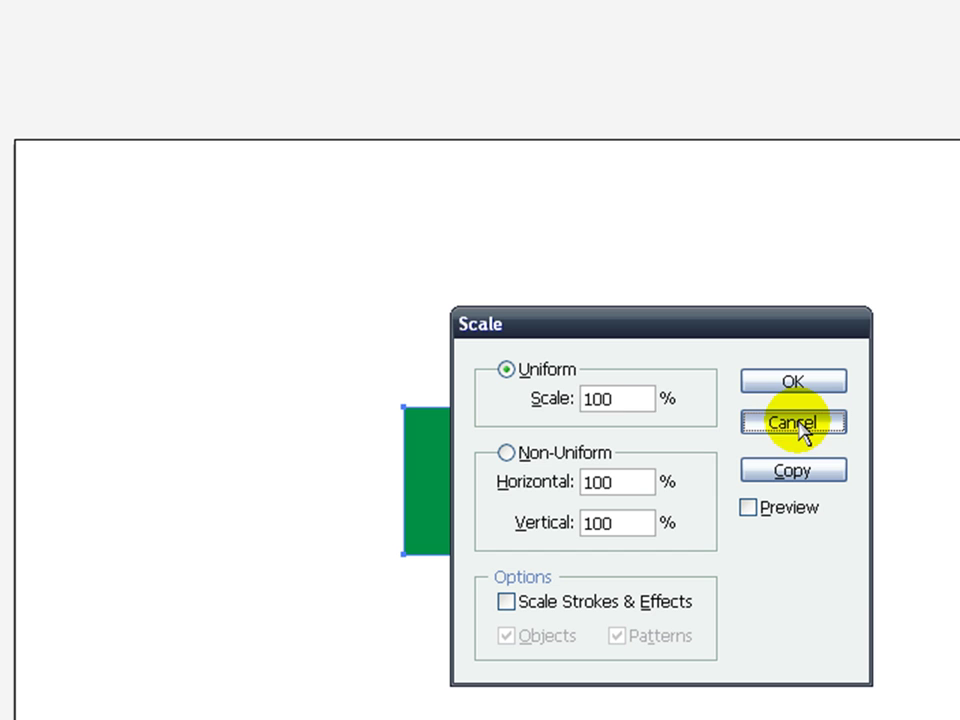
- Enter 100+5 as the rectangle's uniform scale percentage
left_click(623, 402)
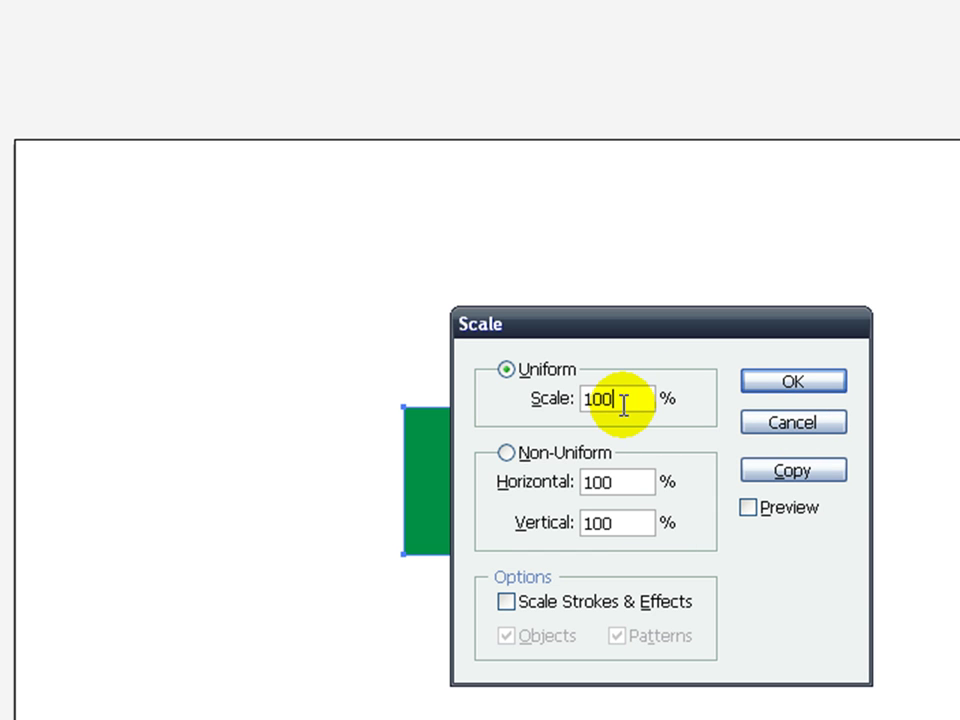
type("+5")
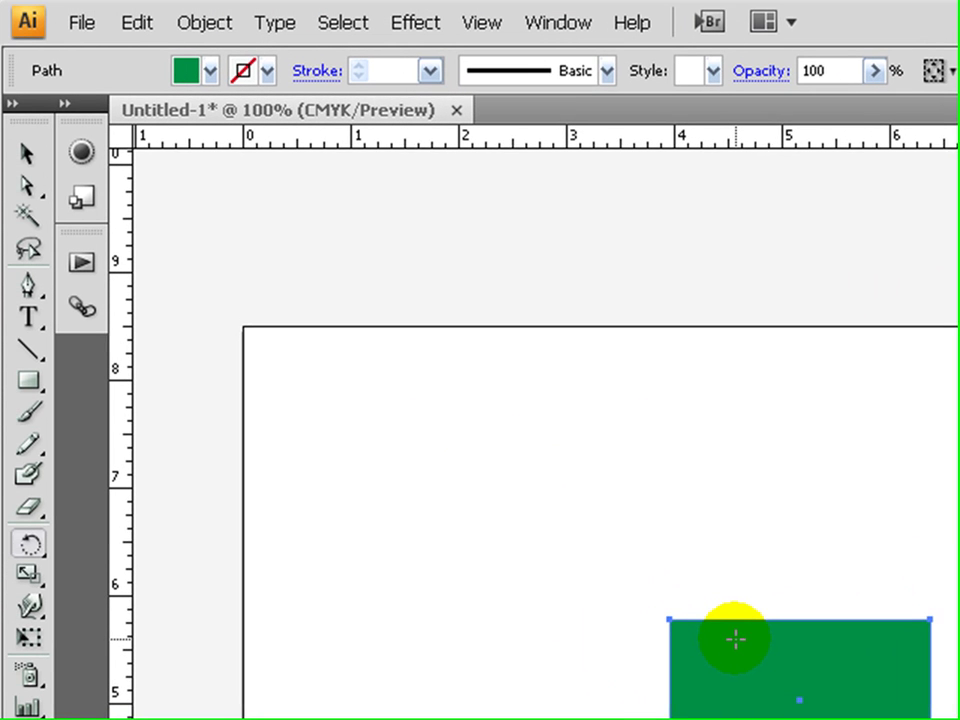
key("v")
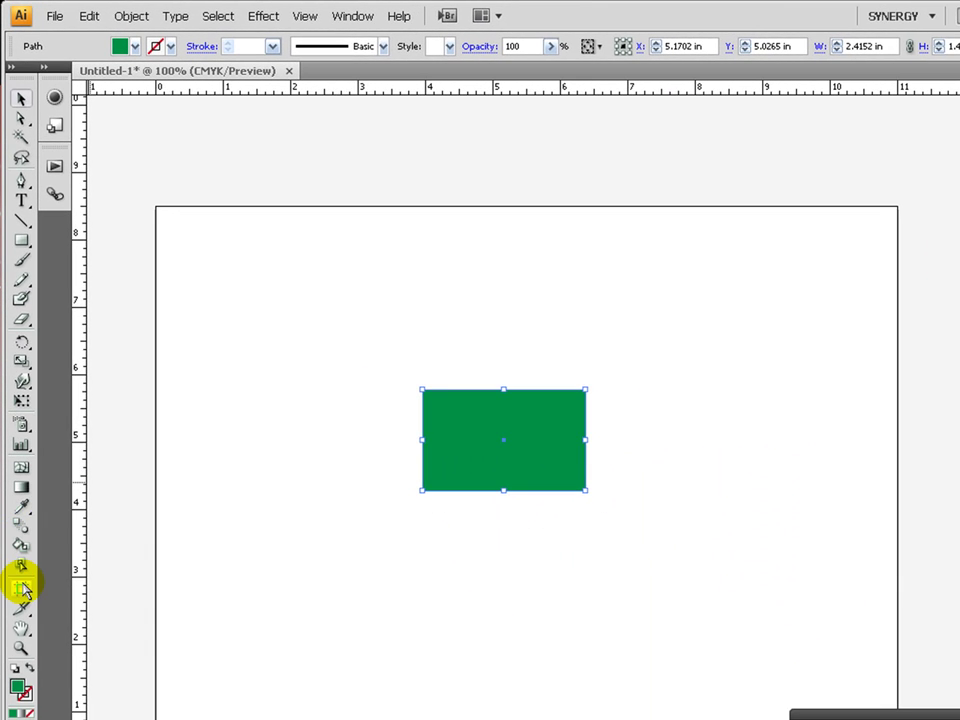
double_click(21, 589)
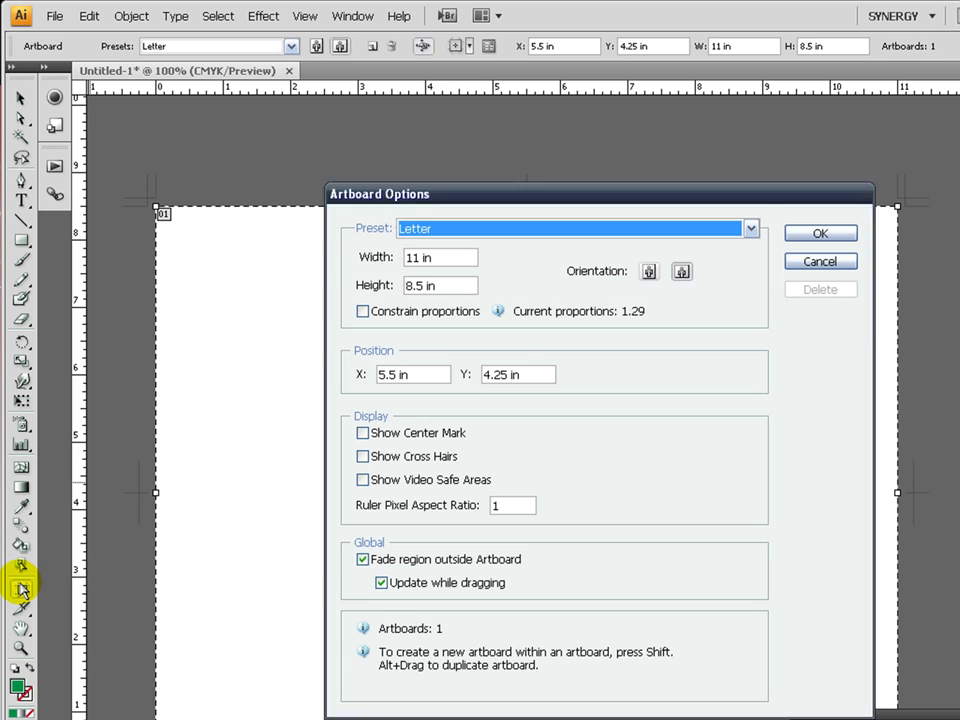
left_click(806, 263)
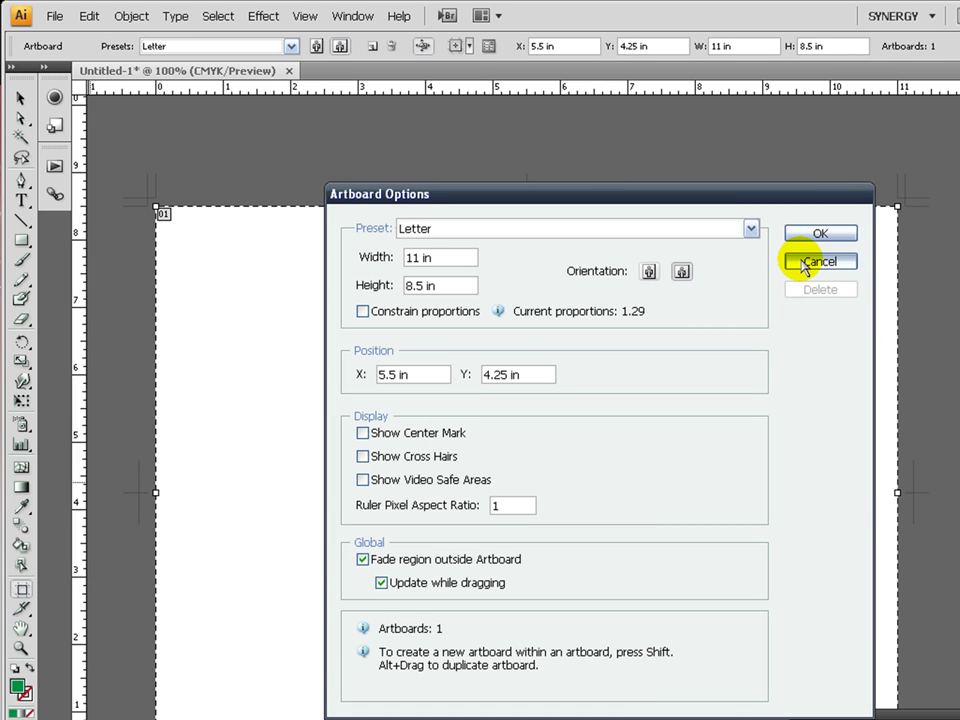
left_click(806, 263)
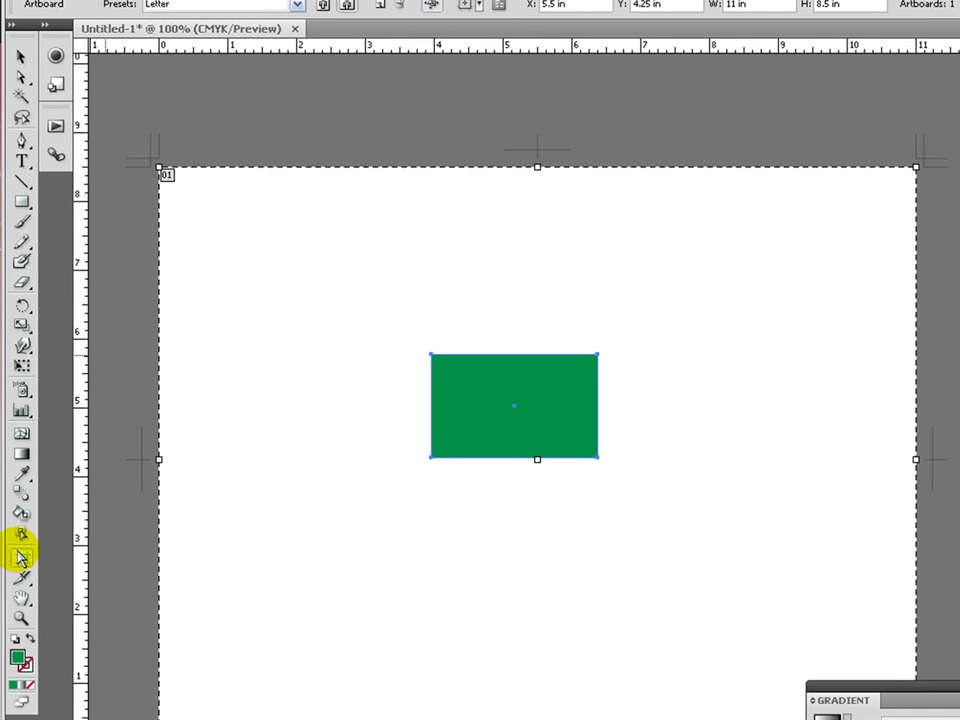
- Set the artboard's height to 17 in by appending *2 to its height value, and return to the Selection tool
double_click(28, 548)
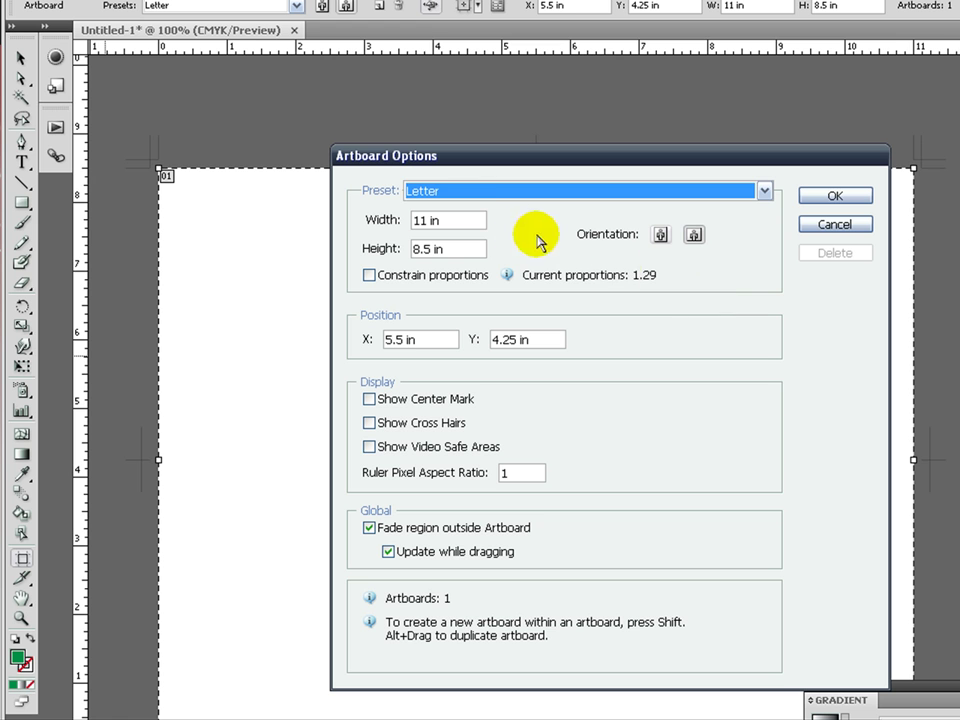
left_click(465, 213)
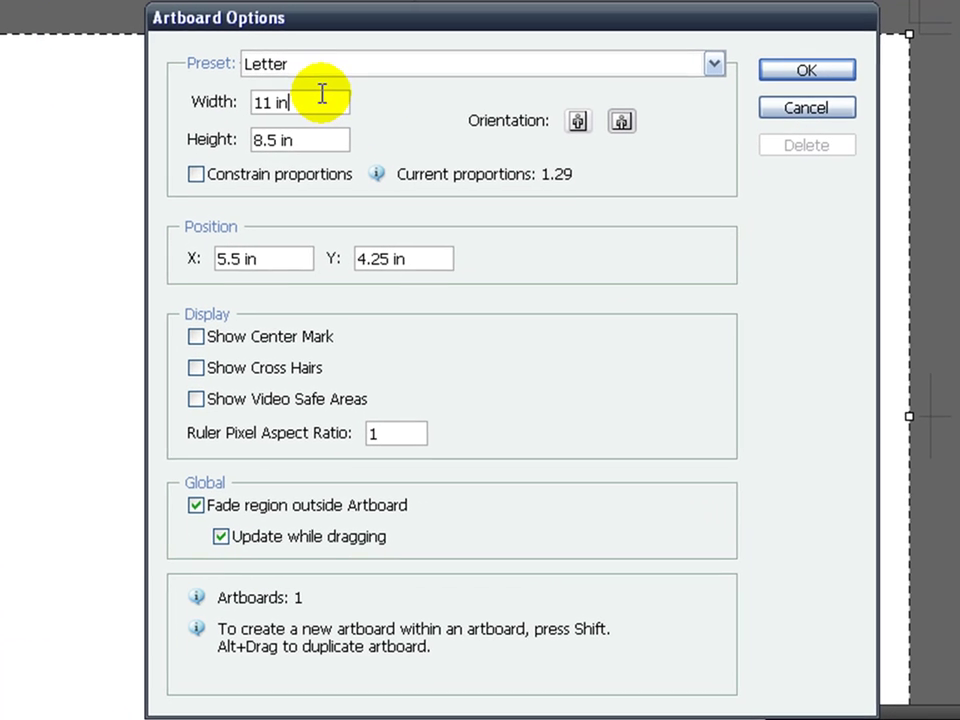
double_click(465, 213)
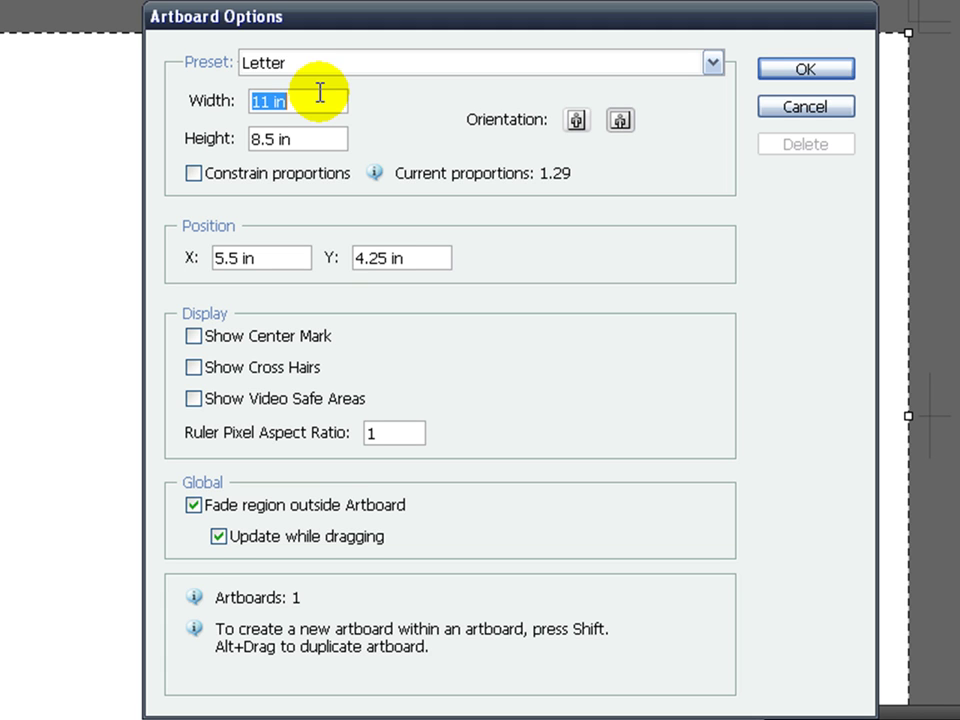
left_click(320, 93)
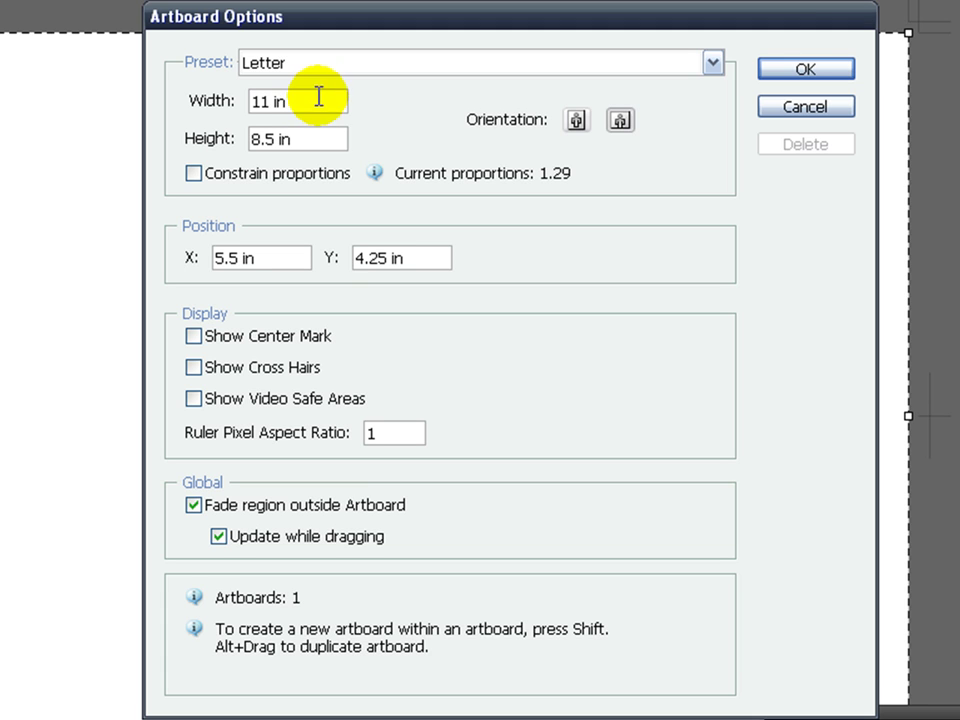
left_click(314, 148)
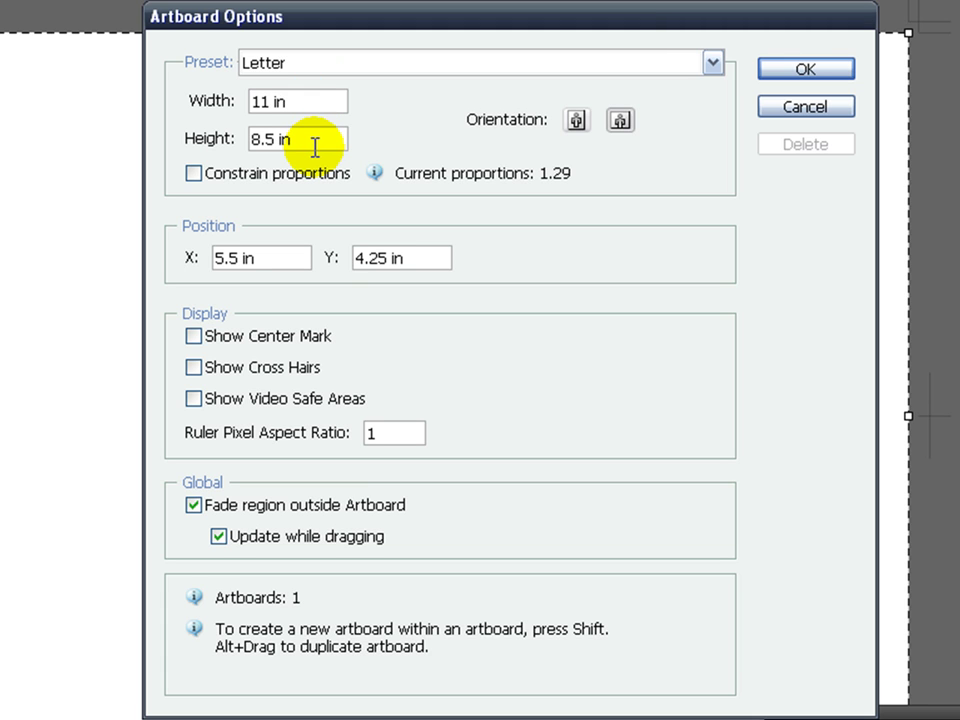
type("*2")
key("Tab")
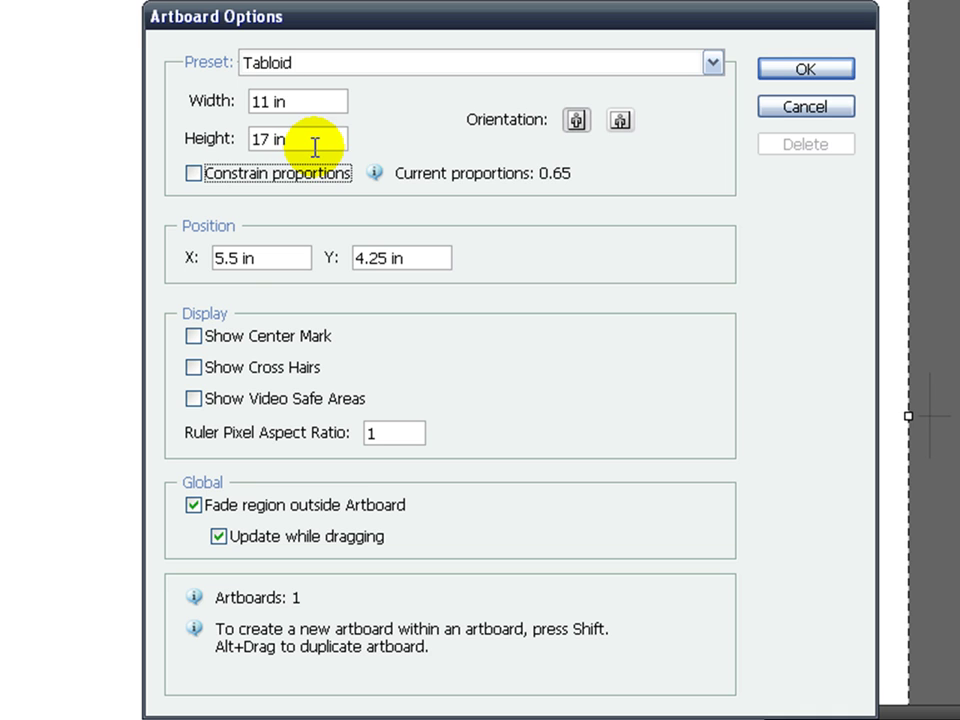
key("Return")
key("ctrl+0")
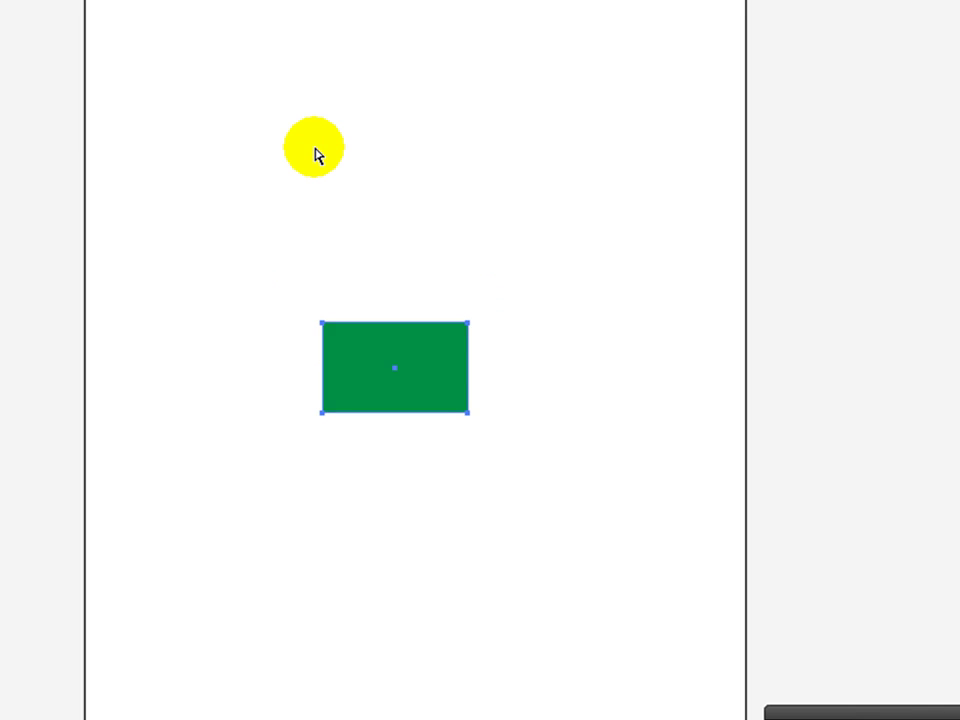
key("v")
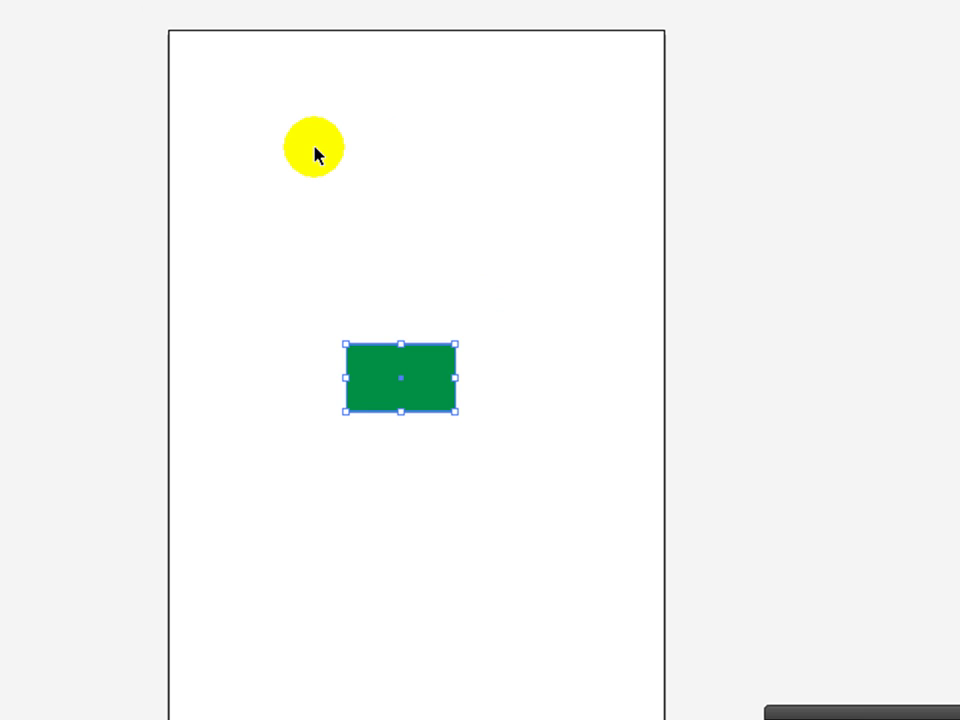
- Undo the artboard height change
key("ctrl+z")
key("ctrl+shift+z")
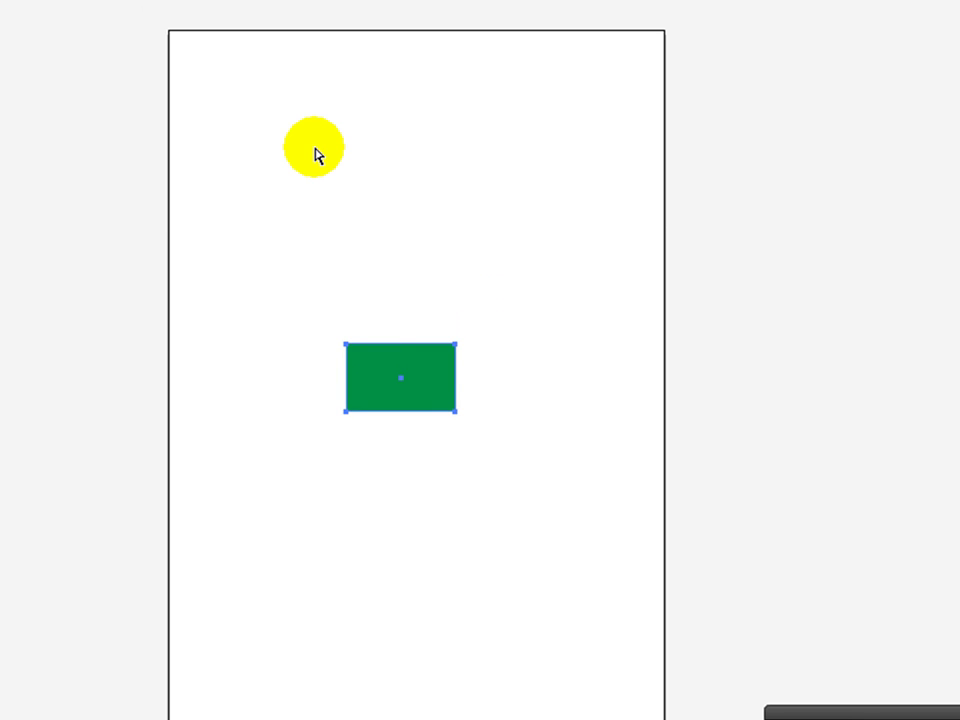
key("ctrl+z")
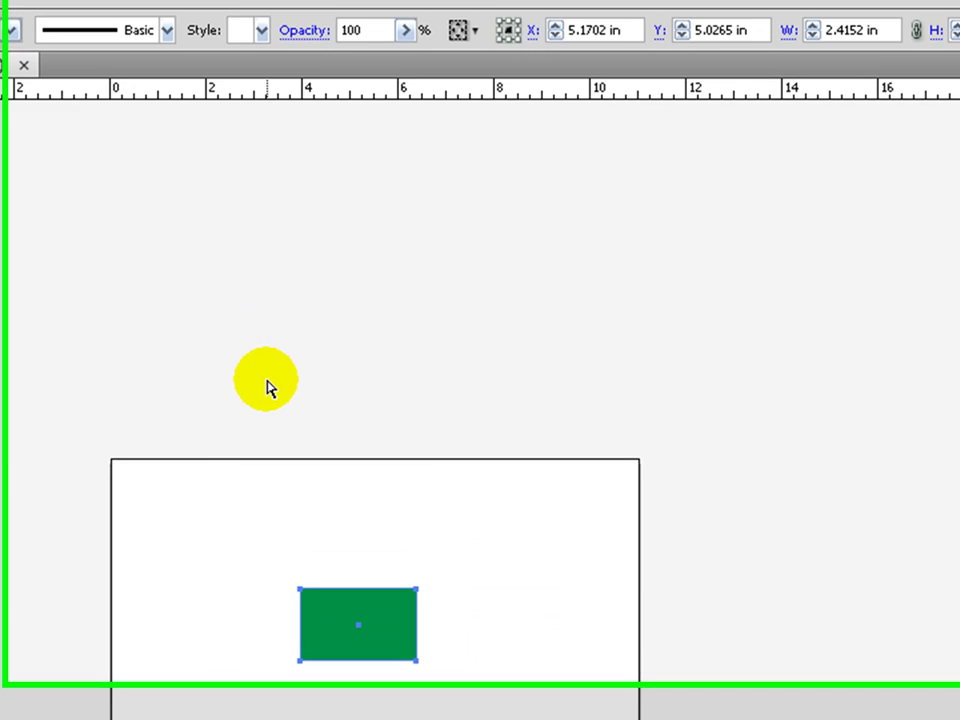
key("ctrl+shift+z")
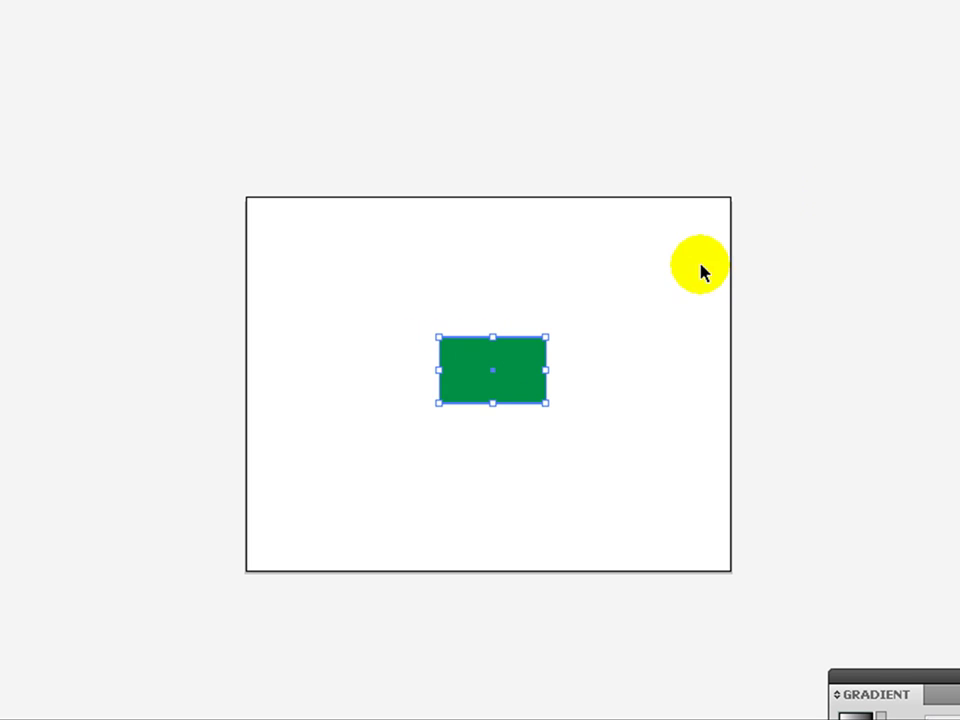
- Deselect the green rectangle and bring the whole artboard into closer view
left_click(701, 264)
left_click_drag(554, 287, 525, 235)
key("ctrl+plus")
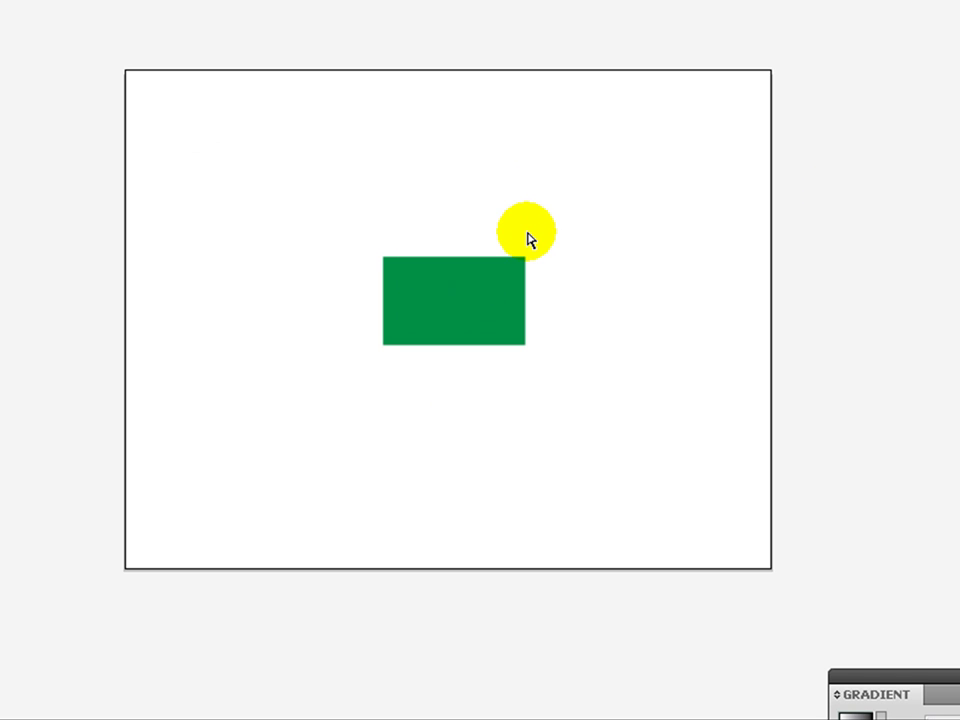
key("ctrl+plus")
key("ctrl+minus")
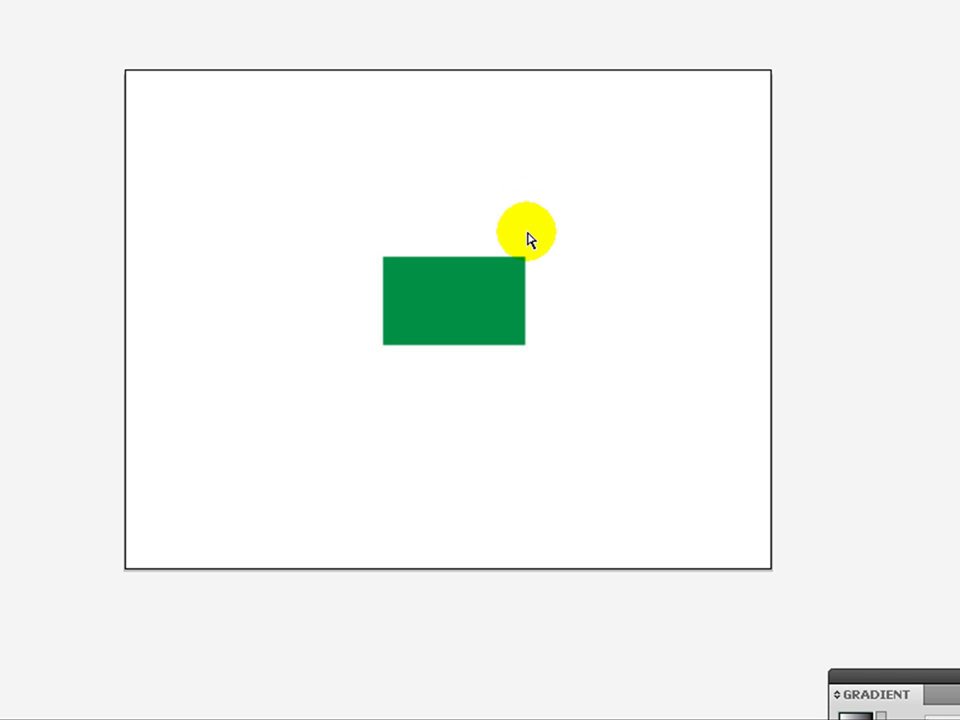